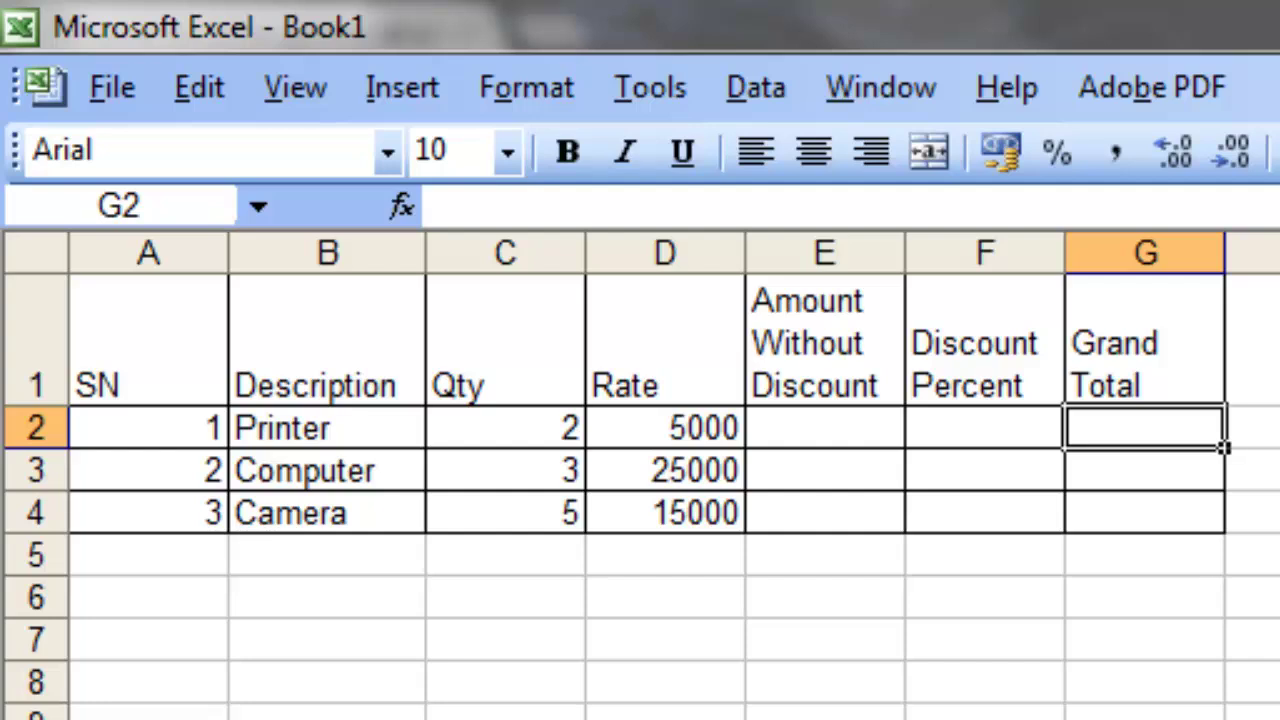
click(152, 360)
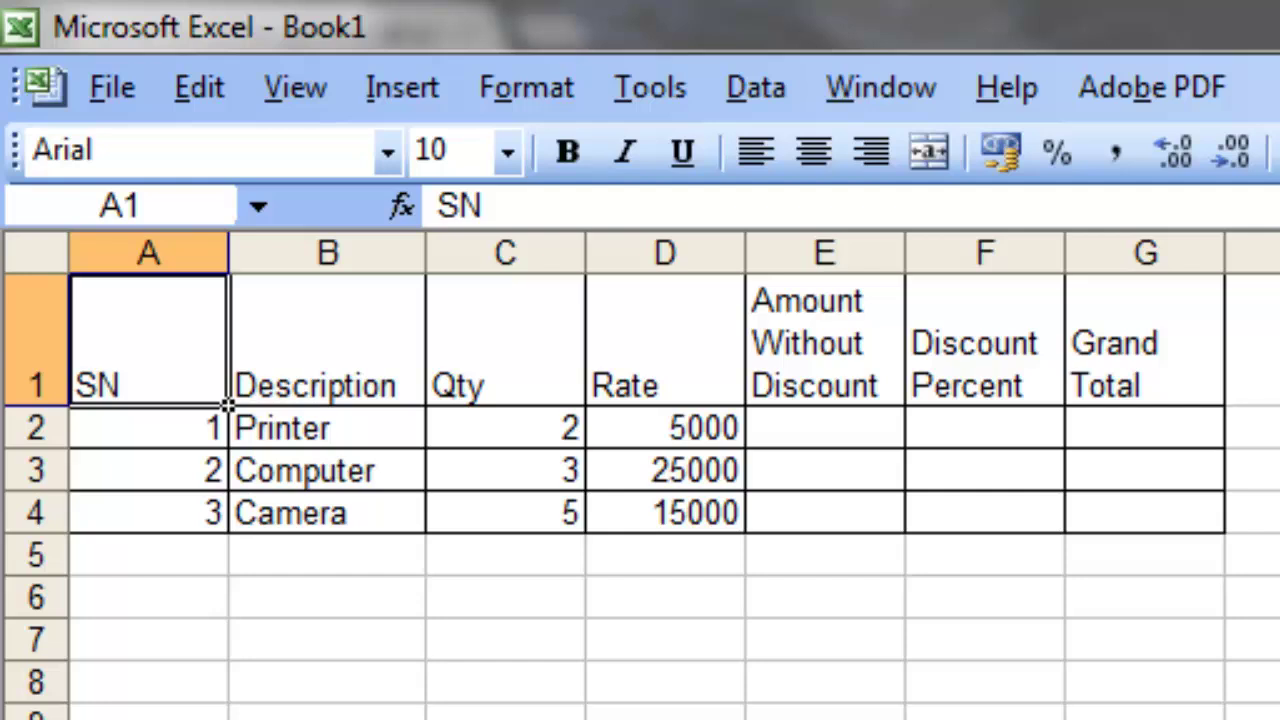
click(336, 366)
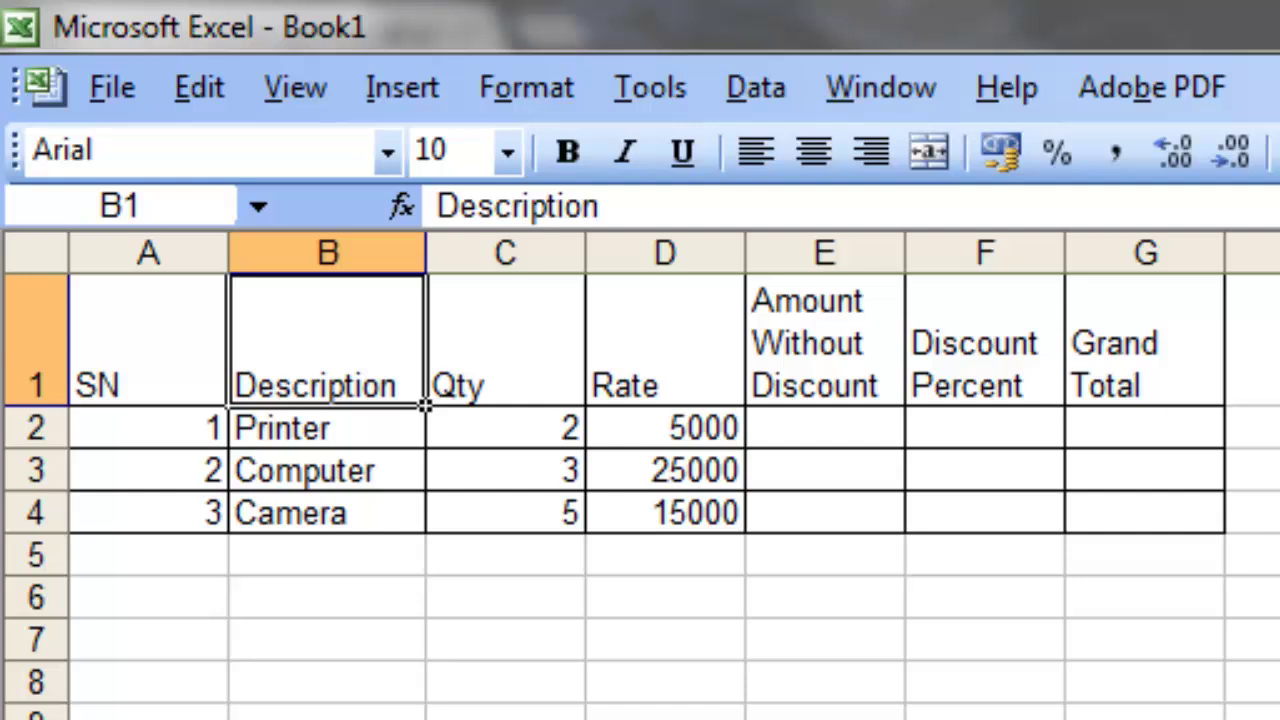
click(509, 346)
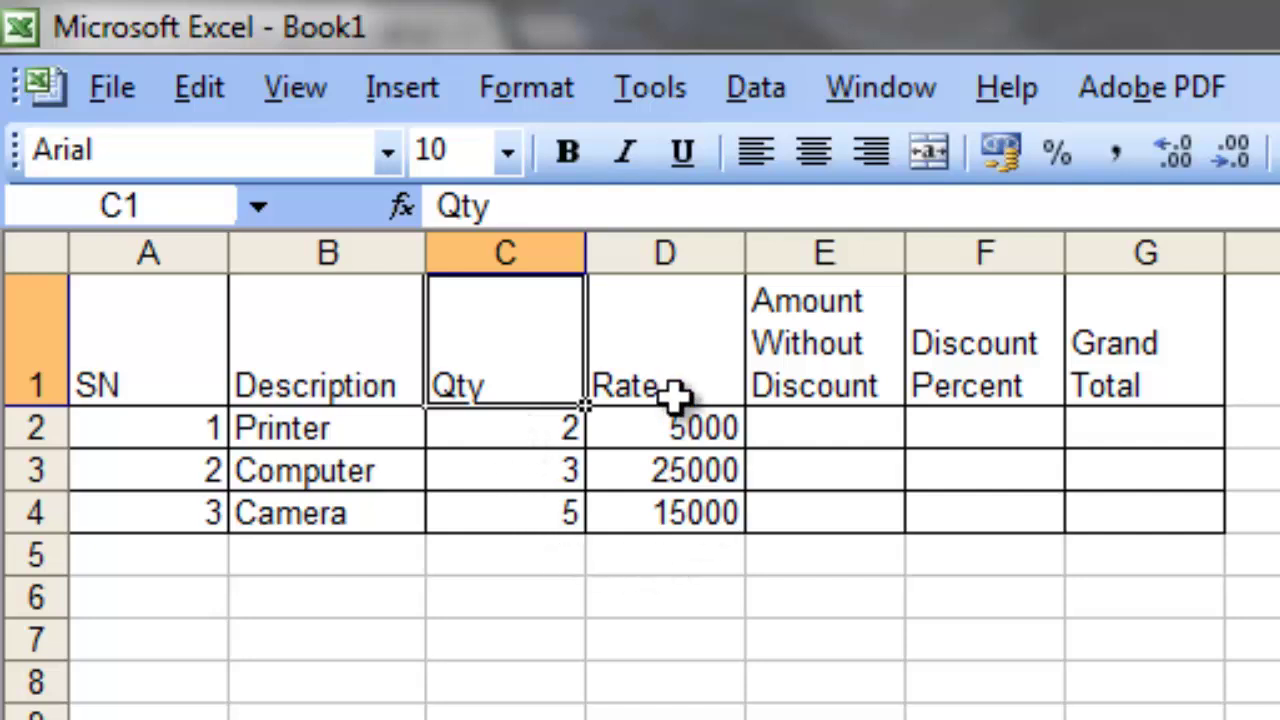
click(671, 366)
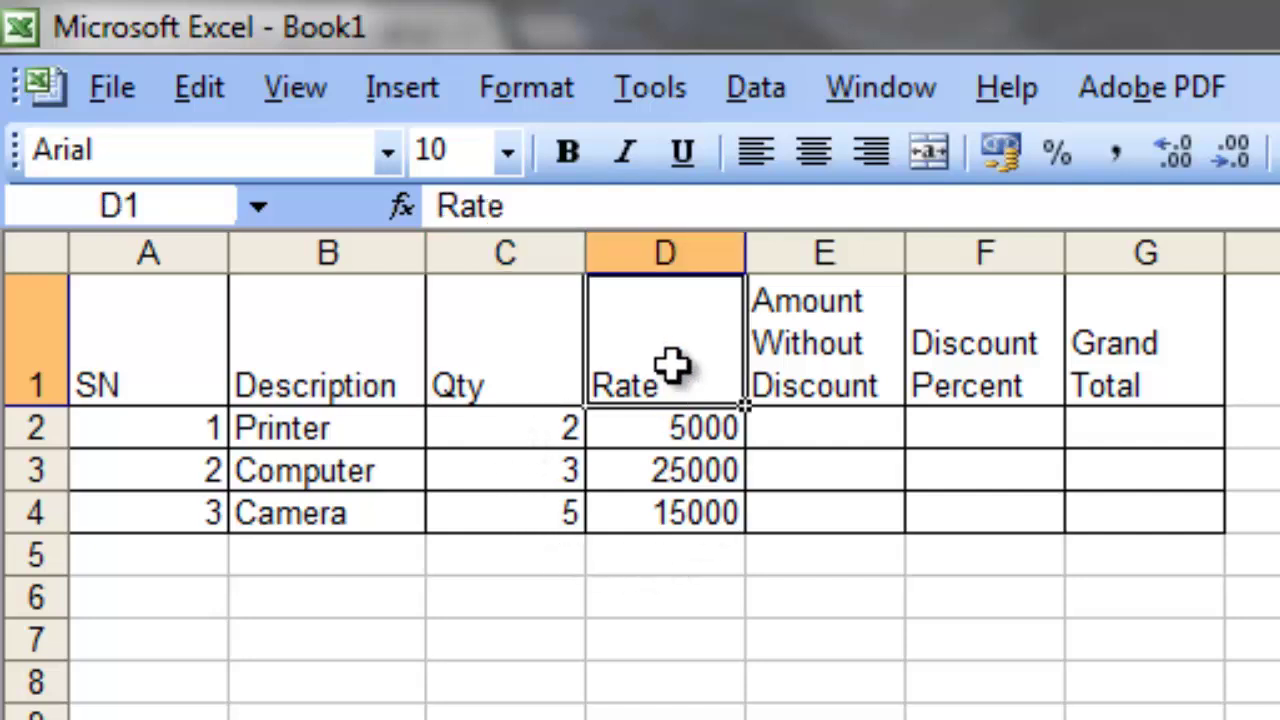
click(828, 426)
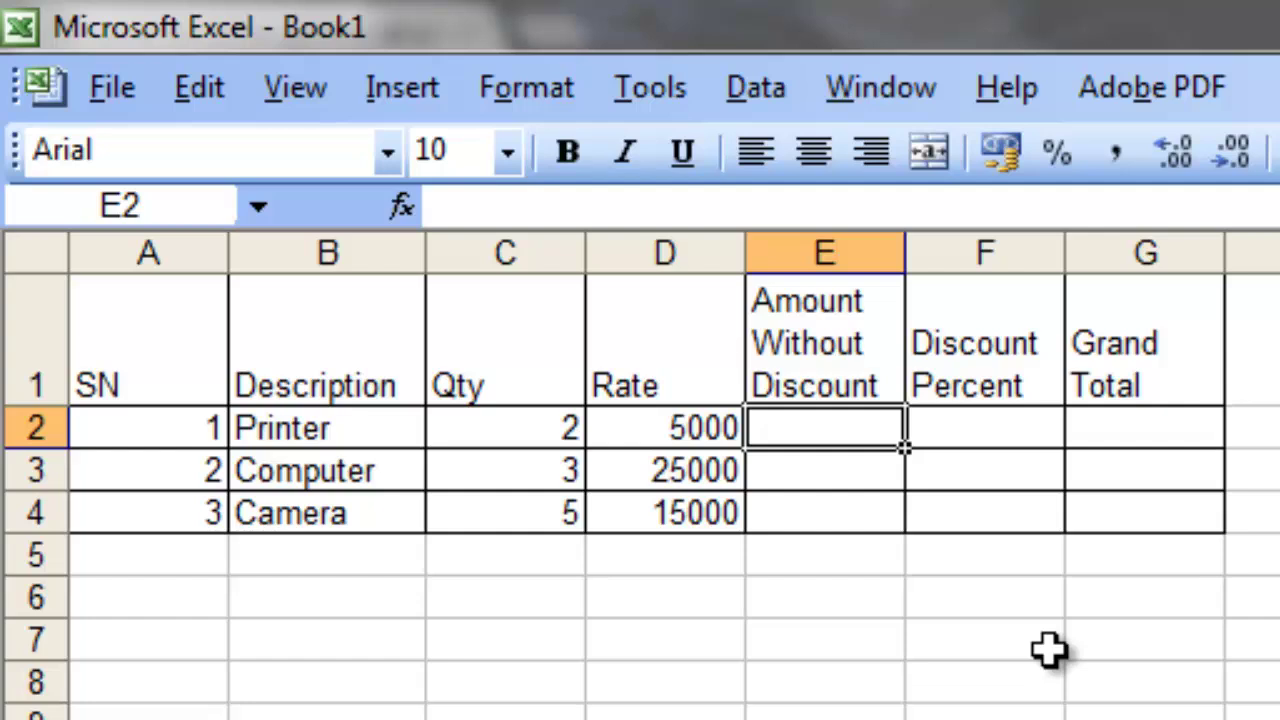
click(994, 425)
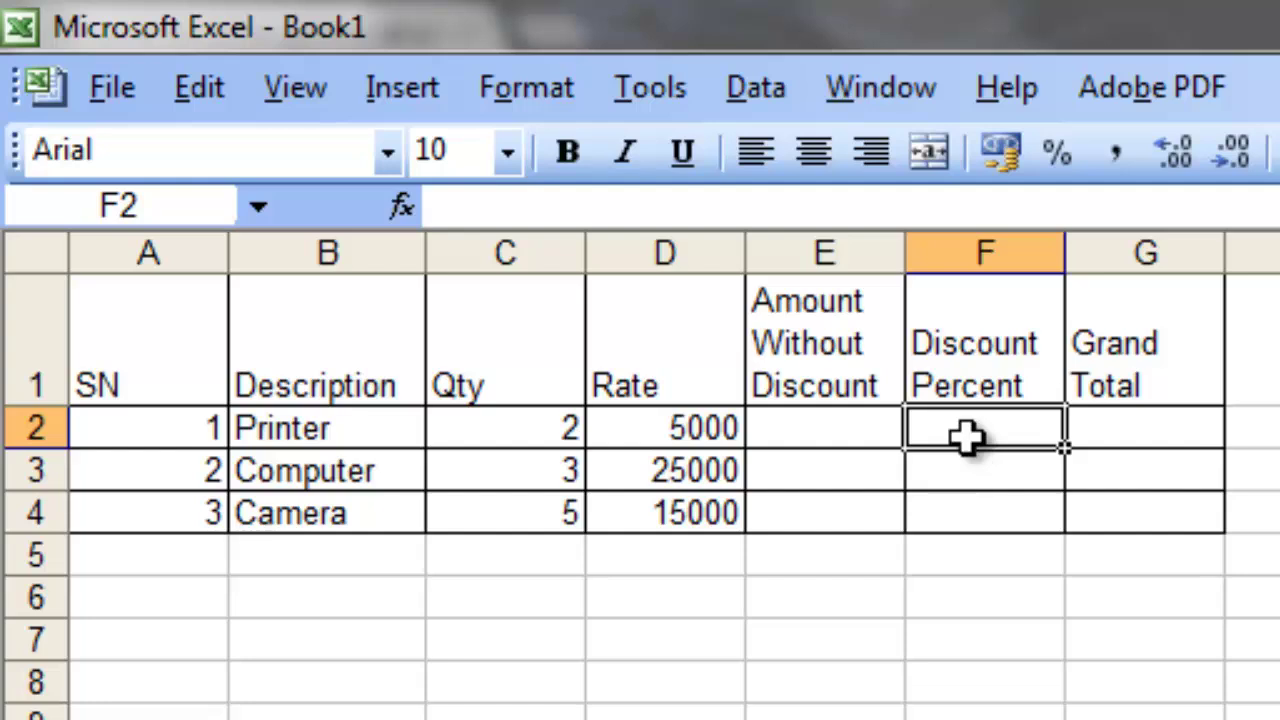
click(1143, 410)
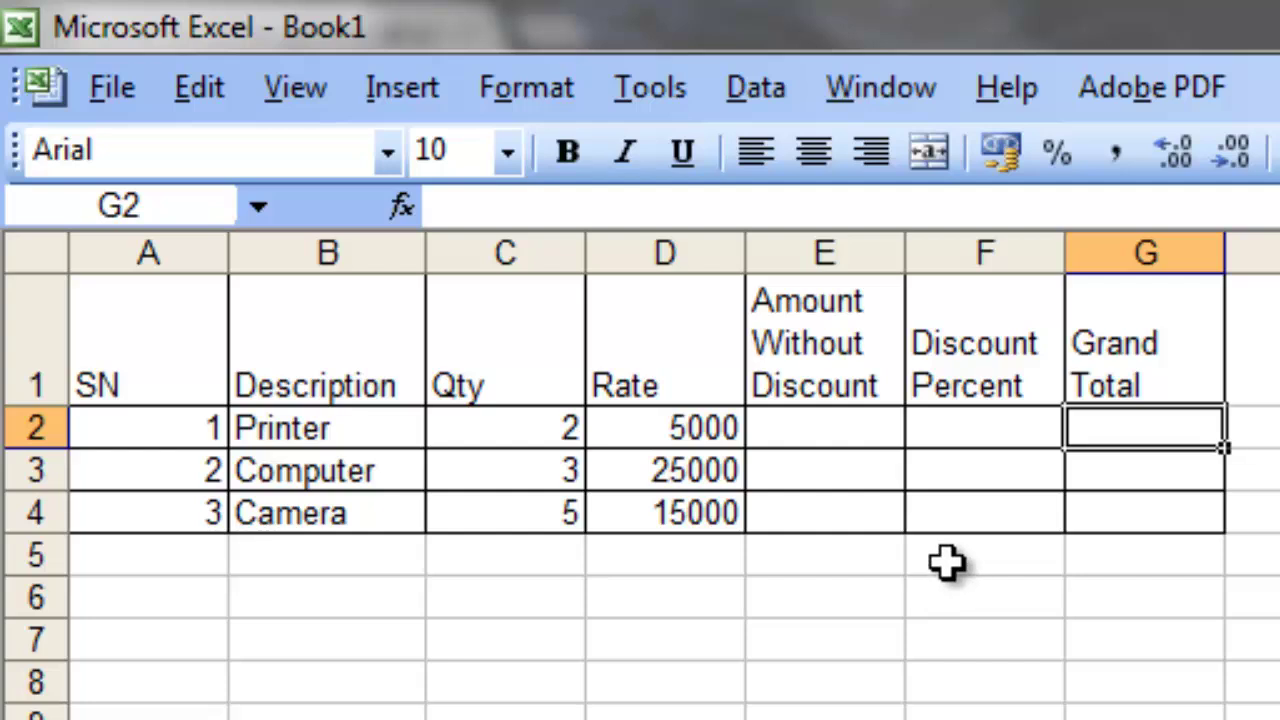
Step: Enter the summary labels Total, VAT and Net Profit in cells F5, F6 and F7
click(946, 562)
text(Total)
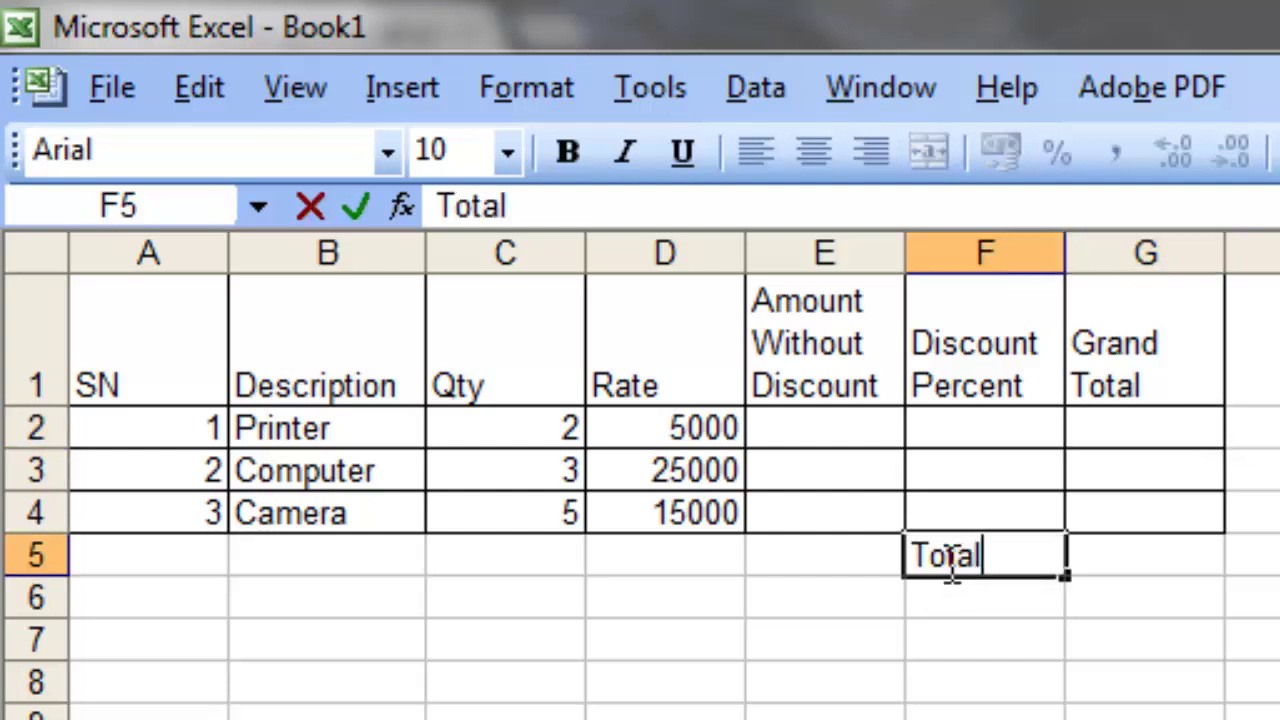
key(Return)
text(Va)
key(BackSpace)
text(AT)
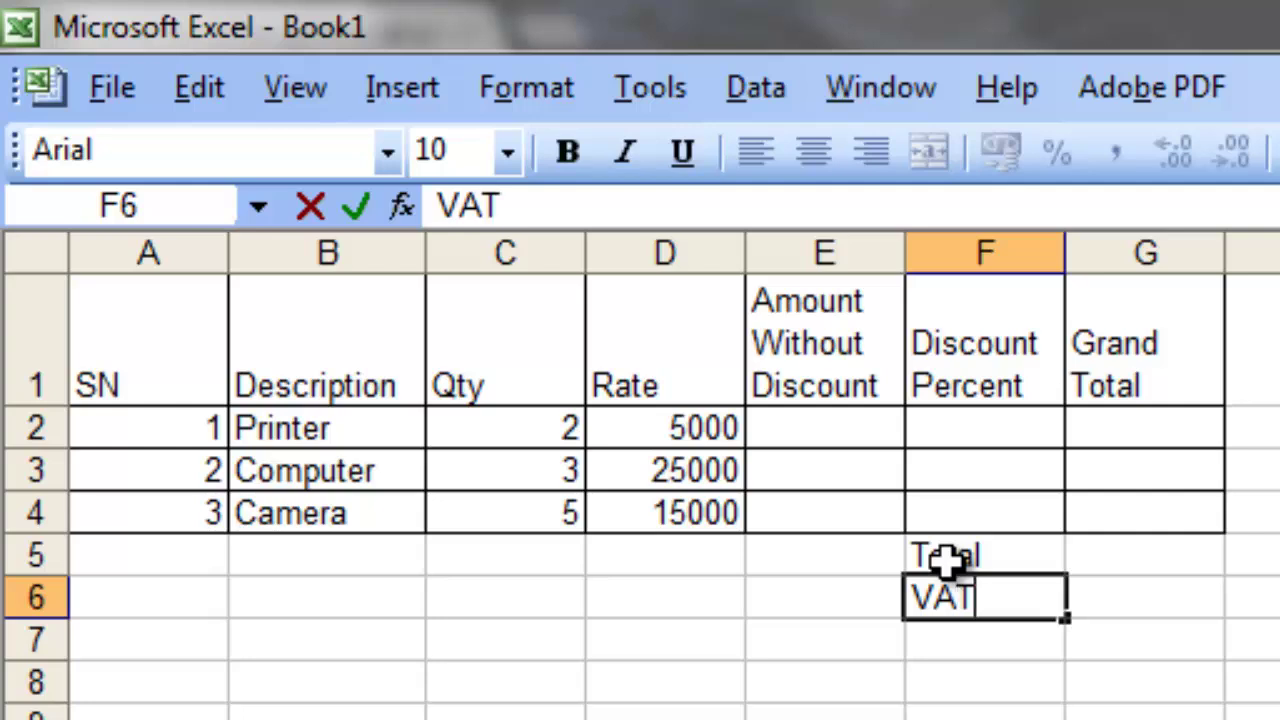
key(Return)
text(Net)
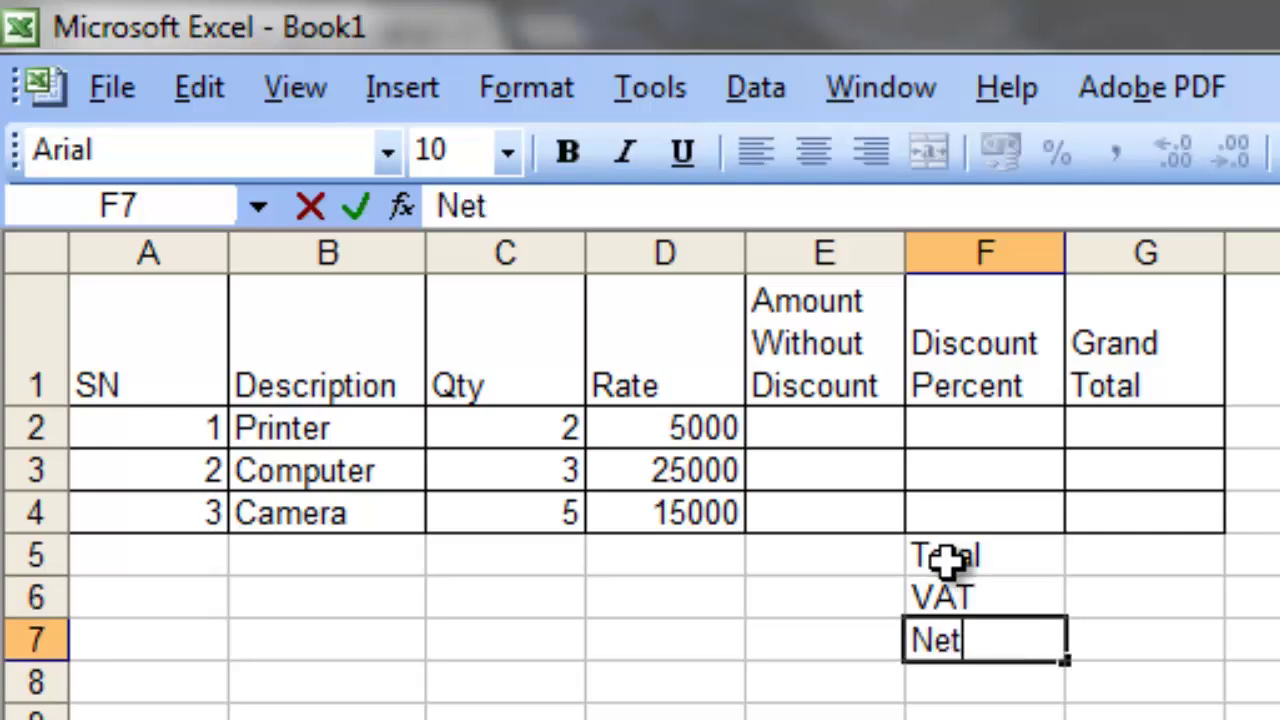
text( Profit)
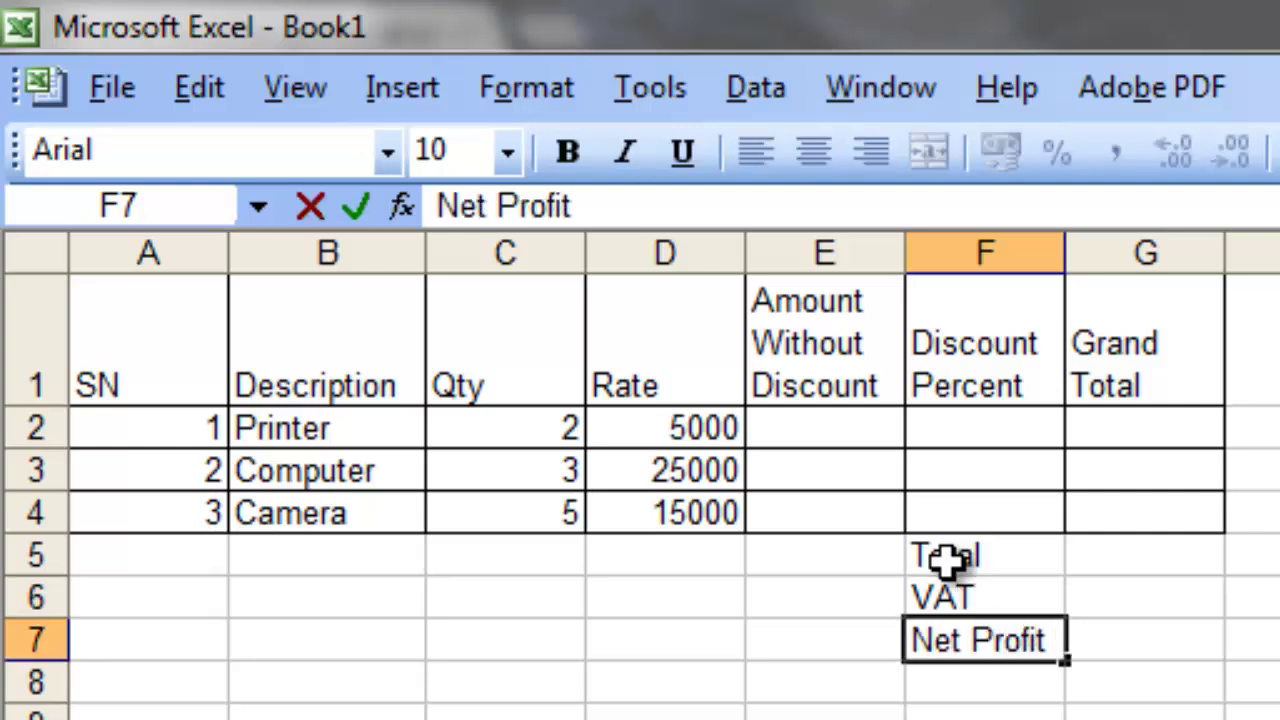
key(Return)
click(1127, 650)
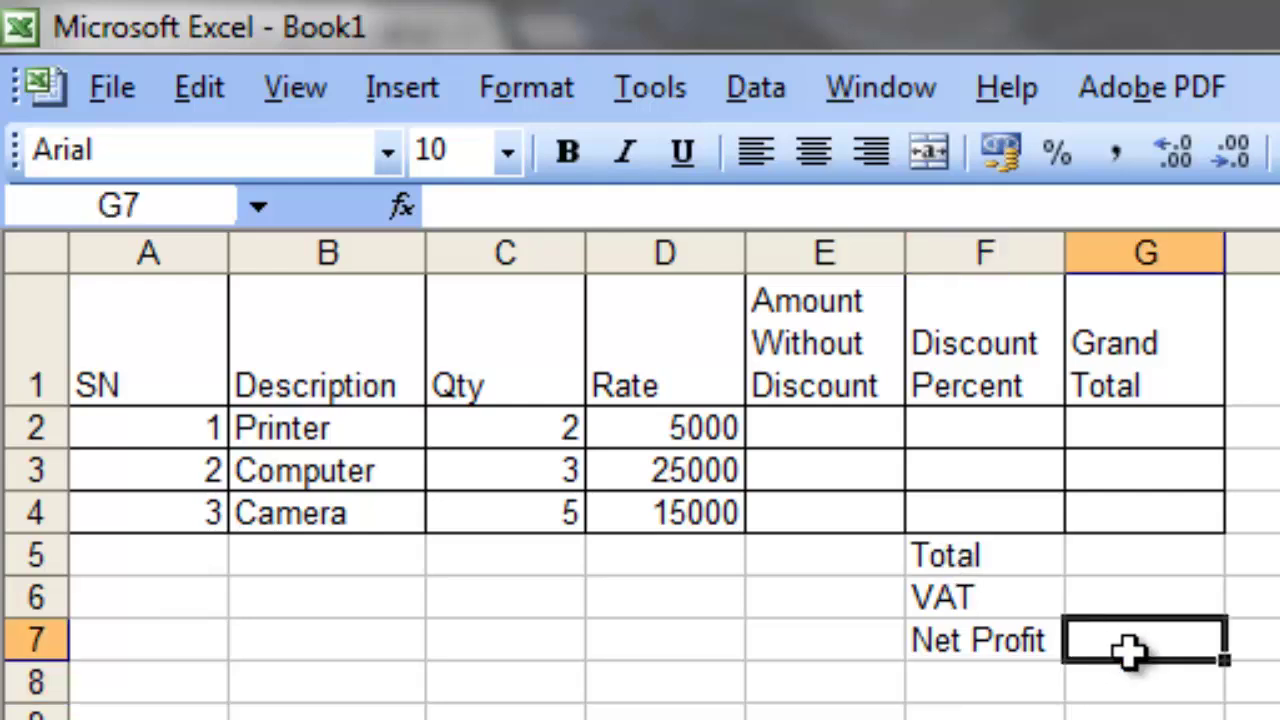
click(1130, 565)
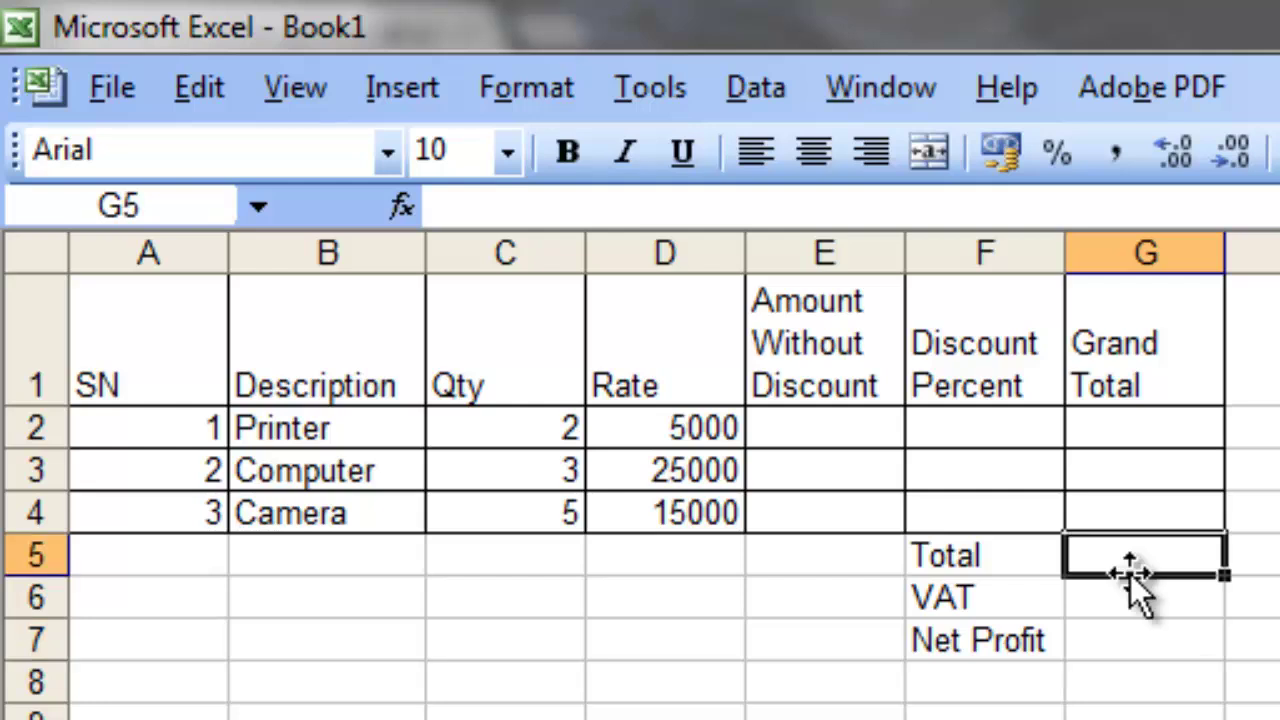
Step: Enter =C2*D2 in E2 so the Printer's amount without discount shows 10000
click(821, 430)
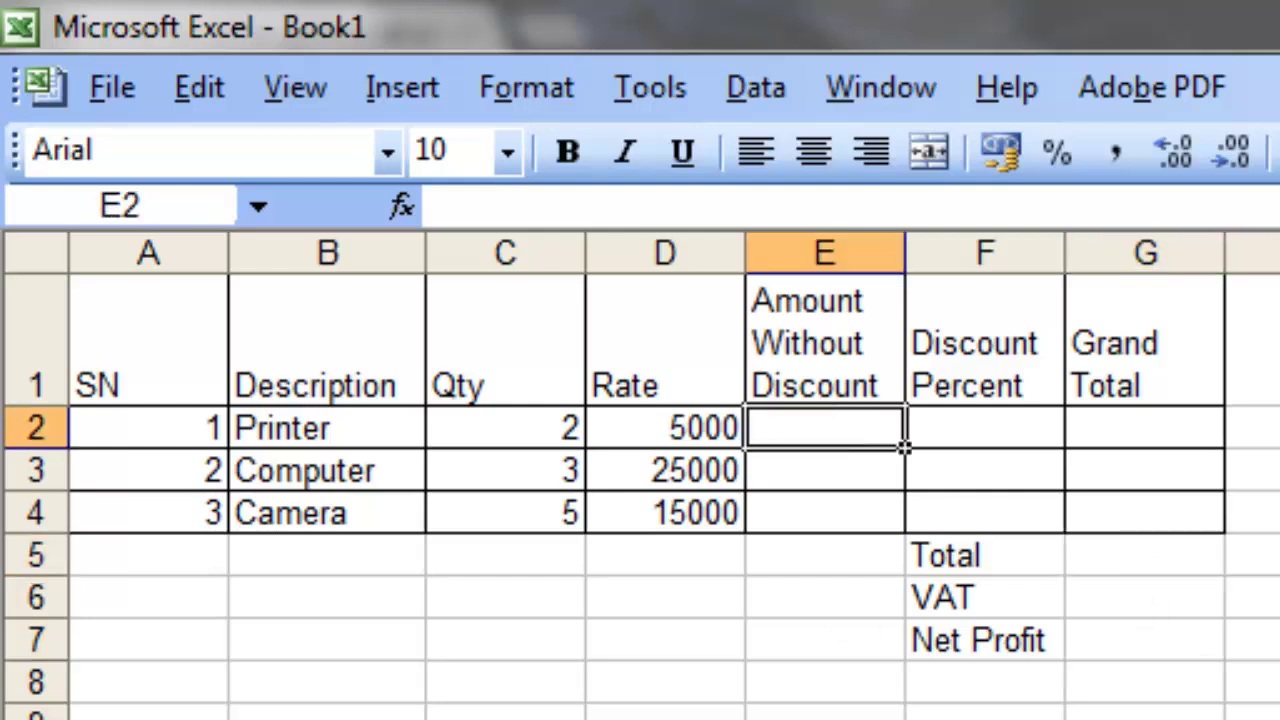
text(=)
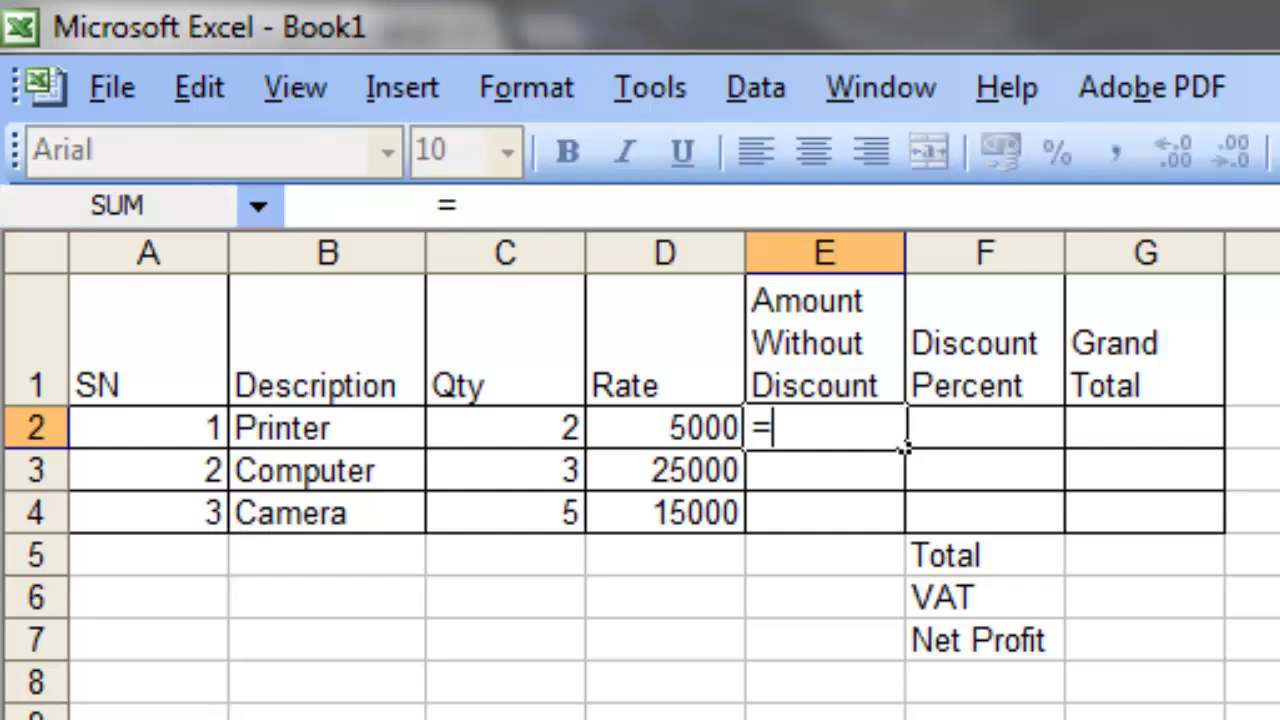
click(517, 426)
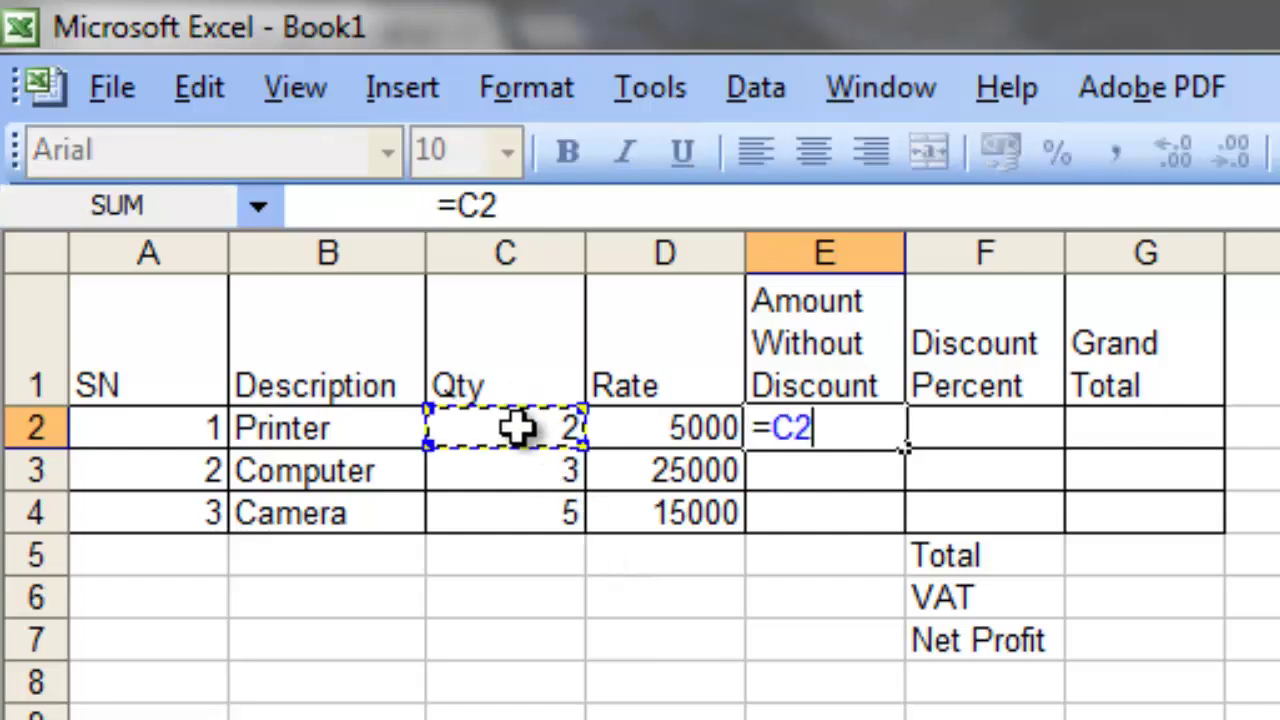
text(*)
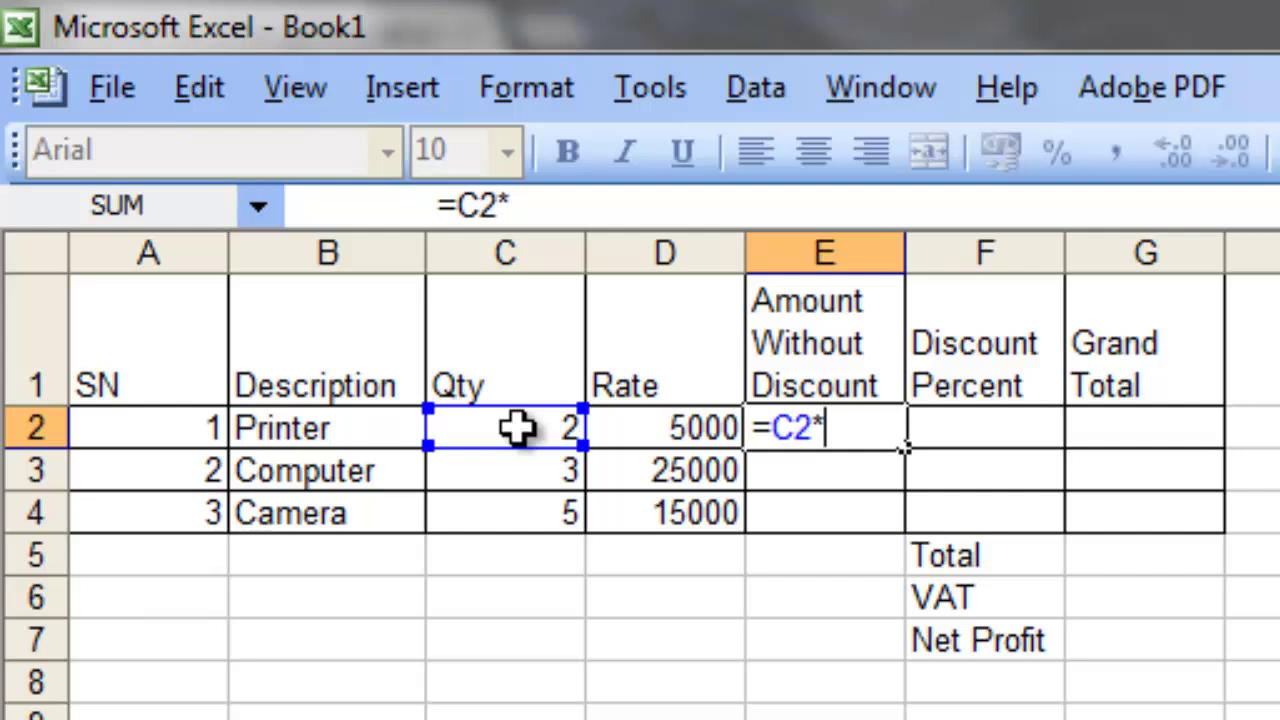
click(690, 430)
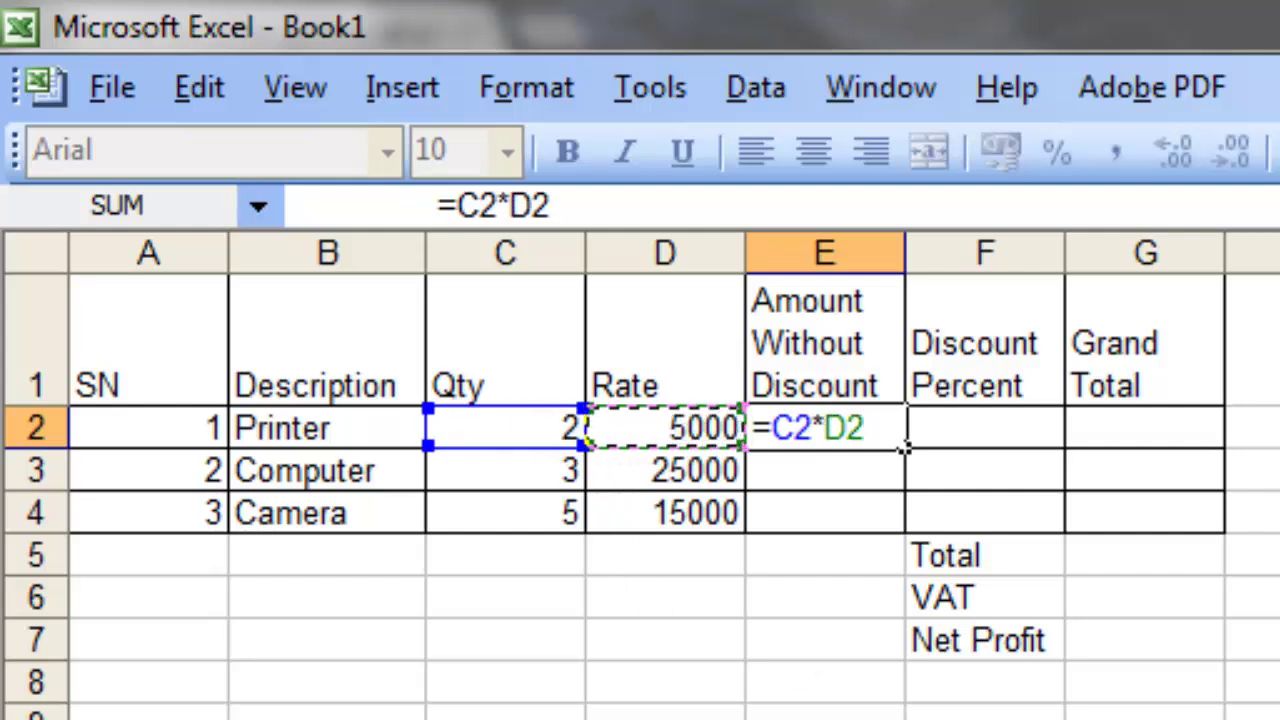
key(Return)
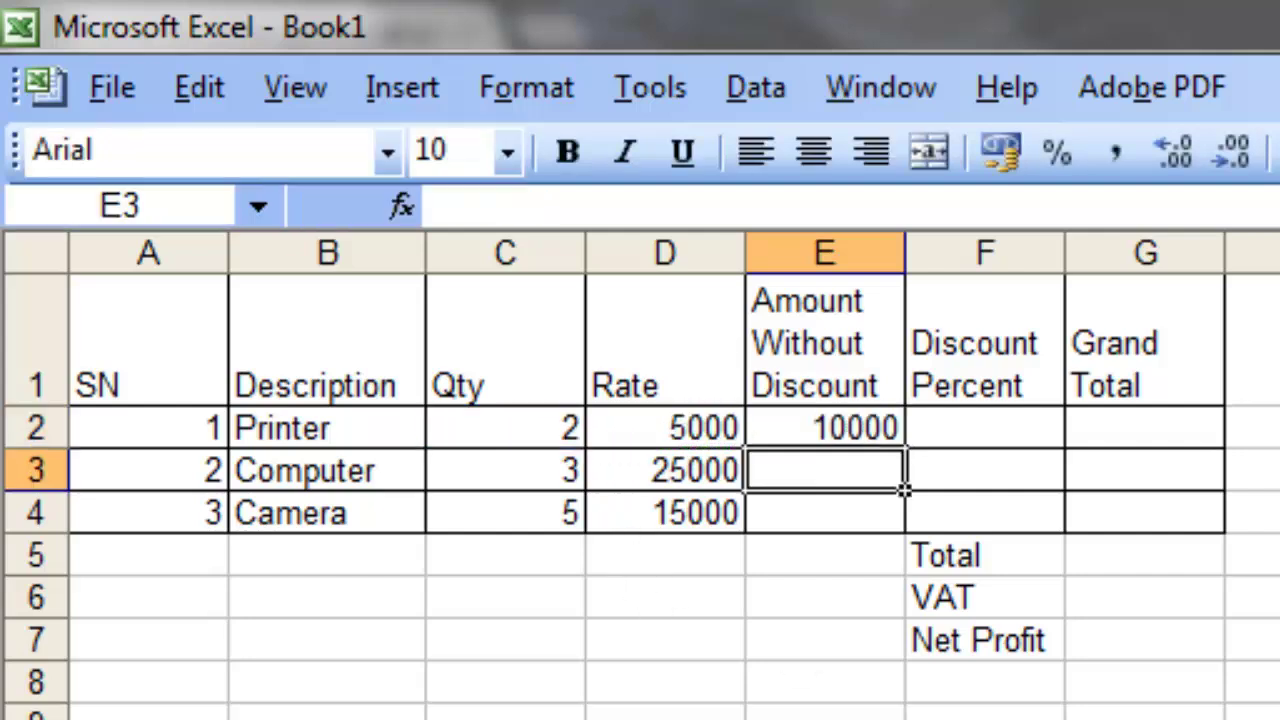
click(985, 430)
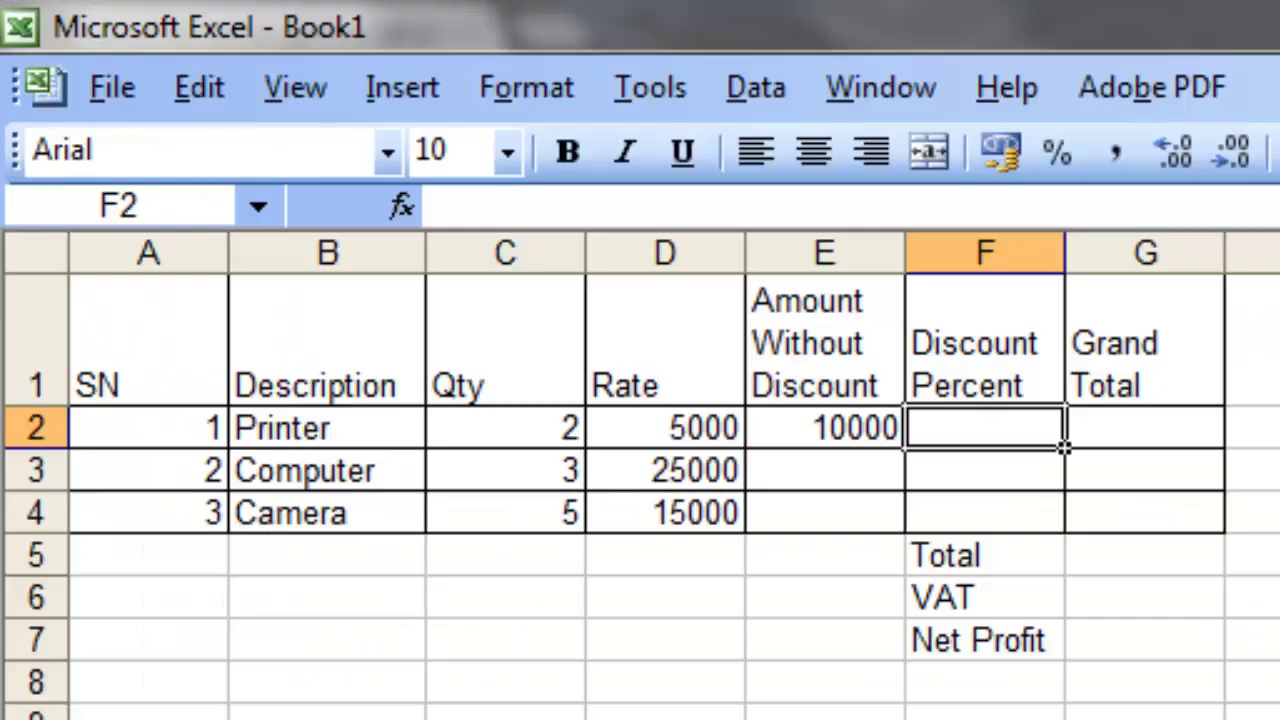
Step: Enter =IF(E2>30,10,0) in F2 so the Printer's discount shows 10
text(=if)
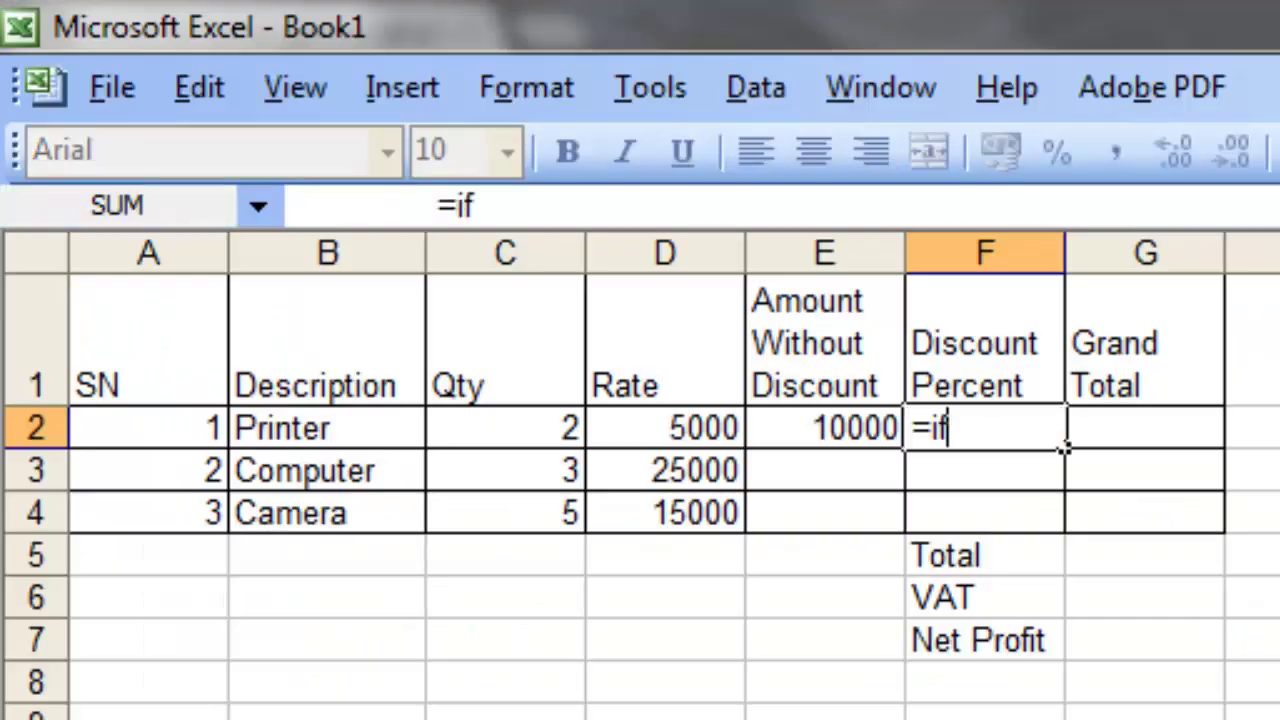
text(()
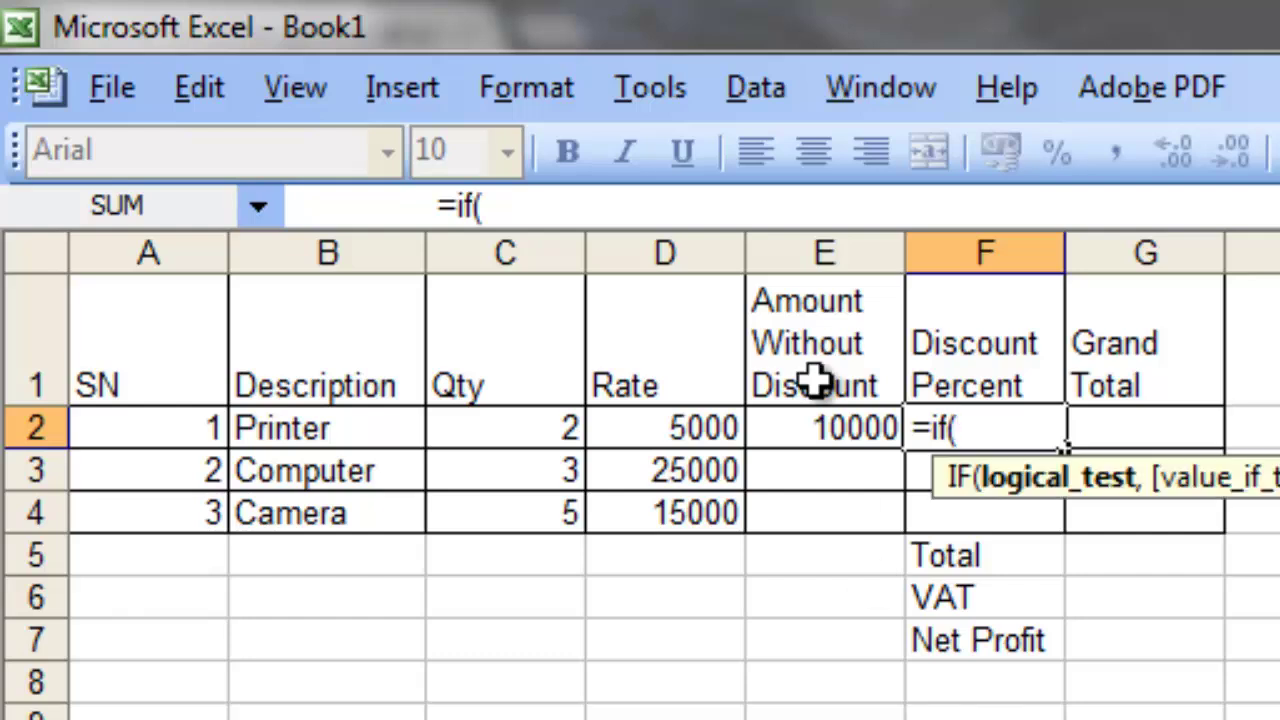
click(818, 427)
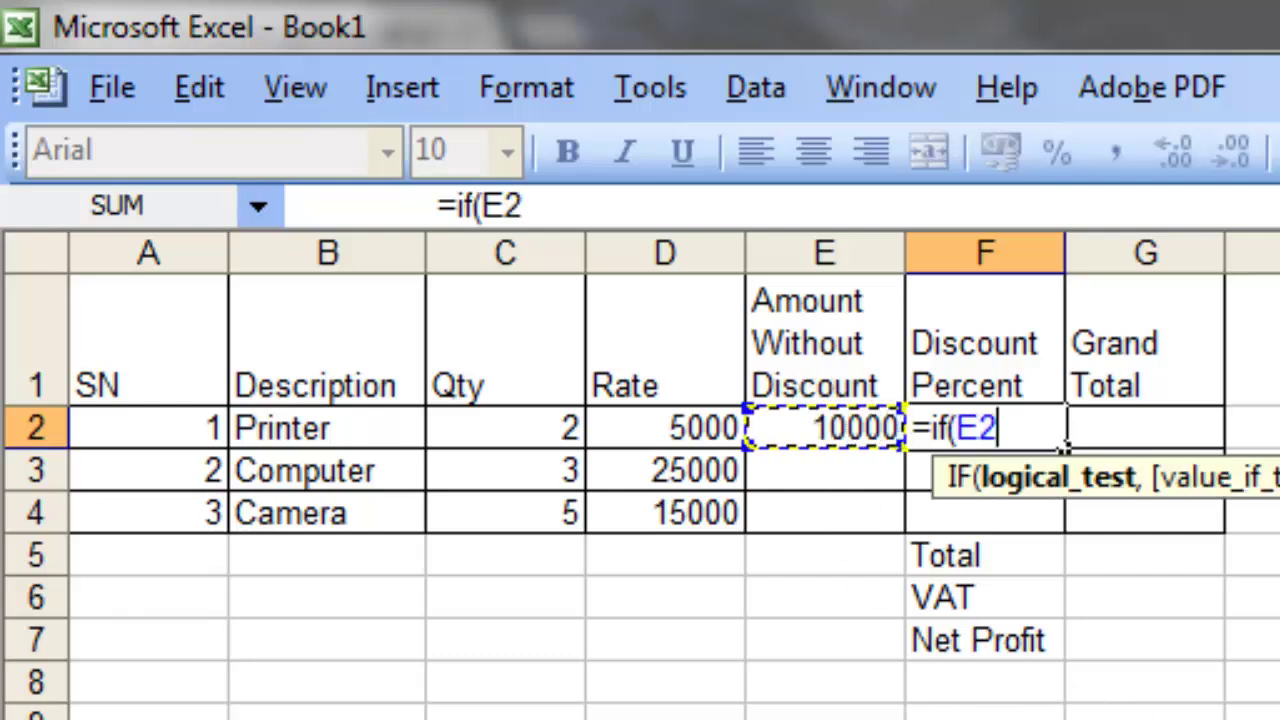
text(>30)
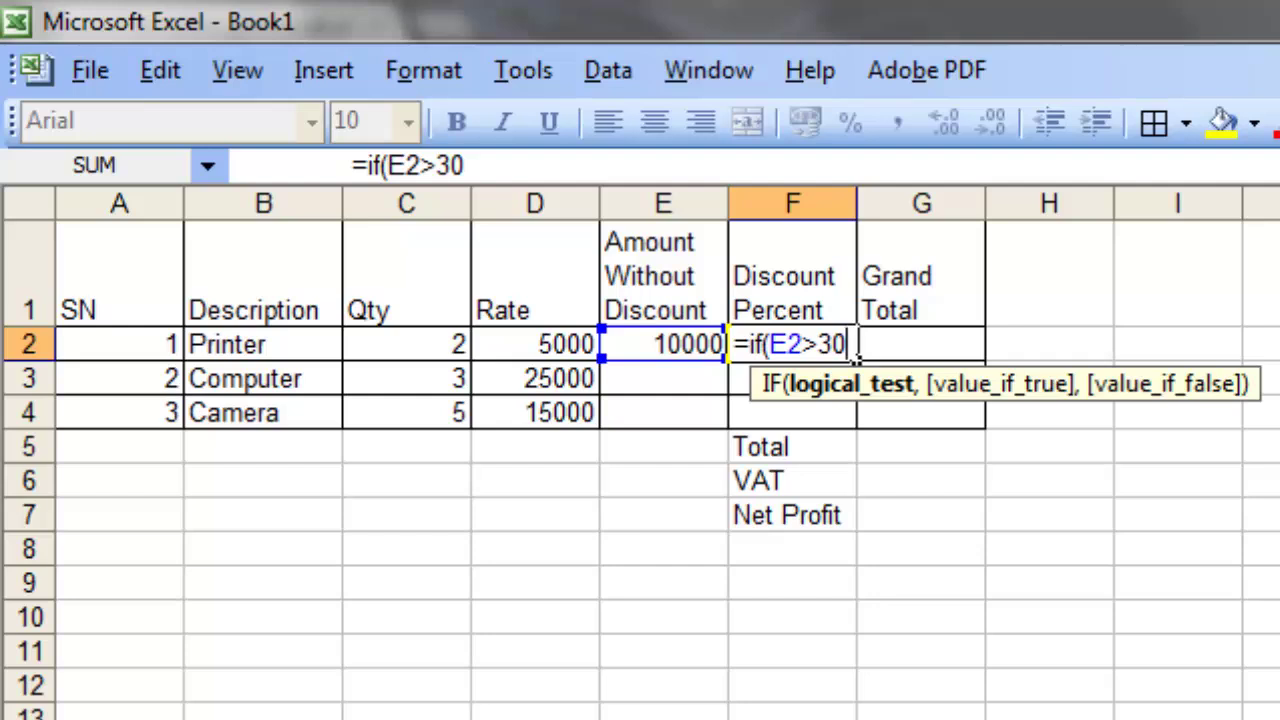
text(,)
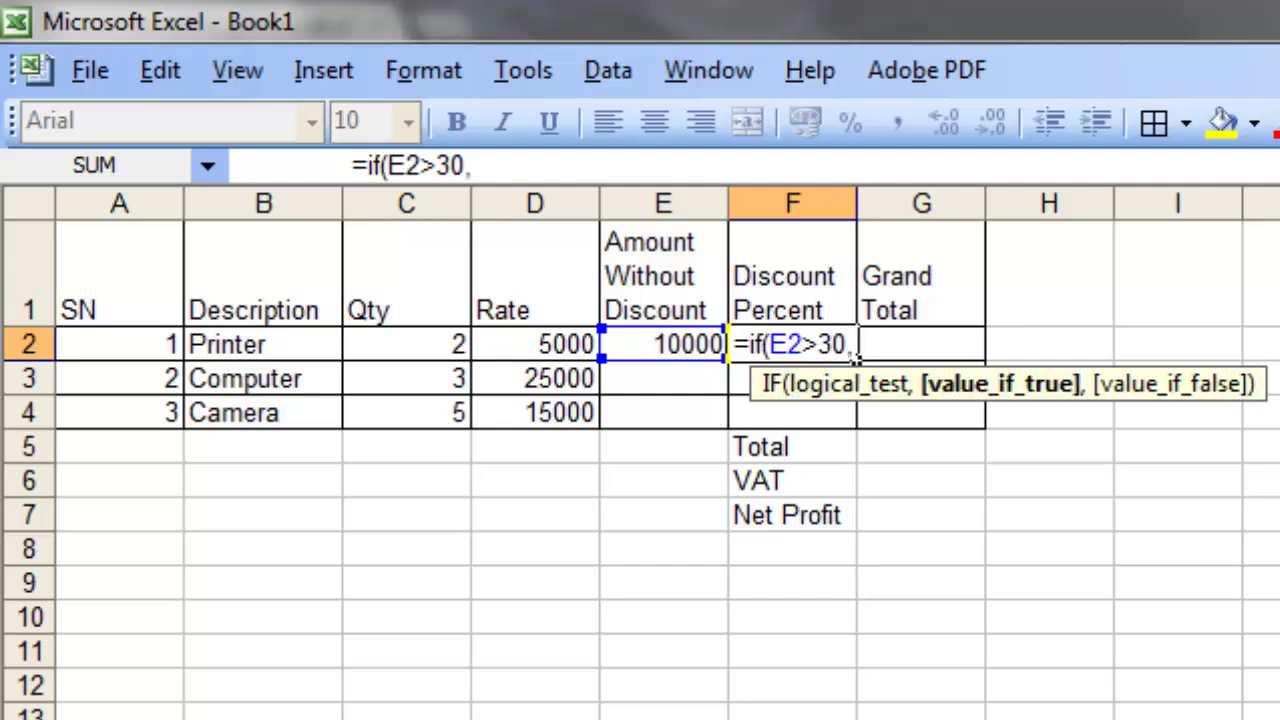
text(10)
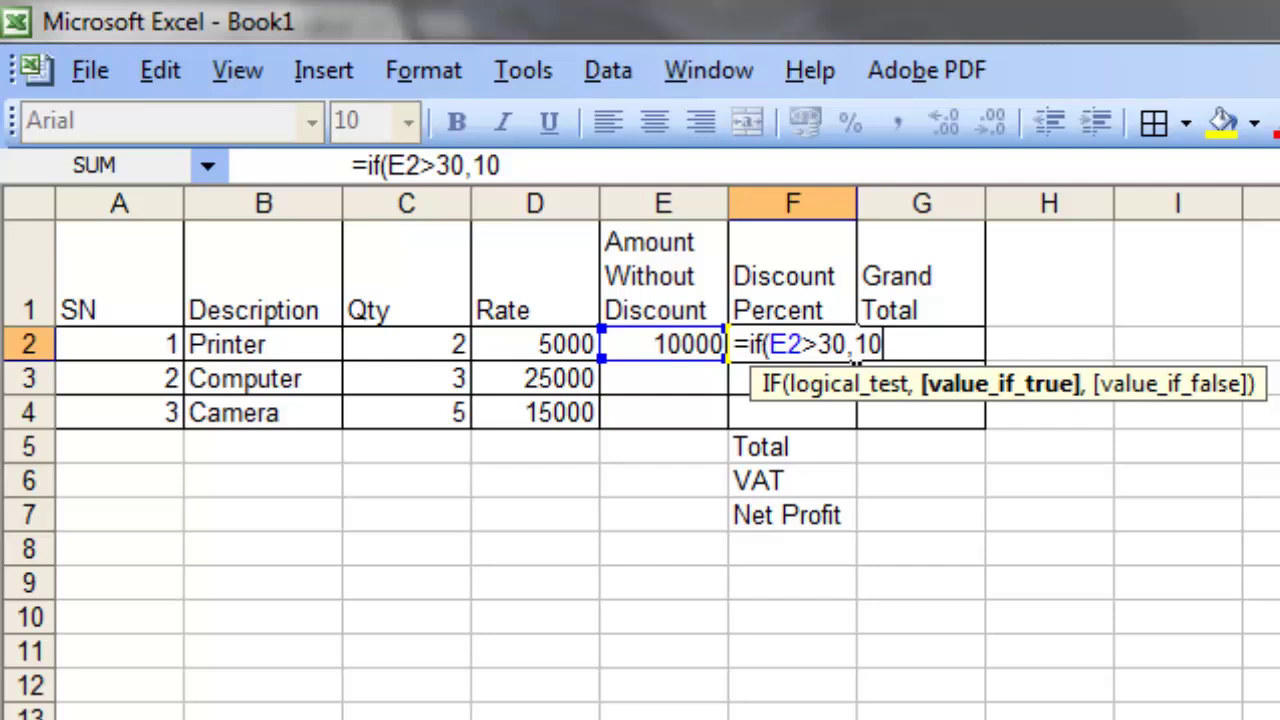
text(,0))
key(Return)
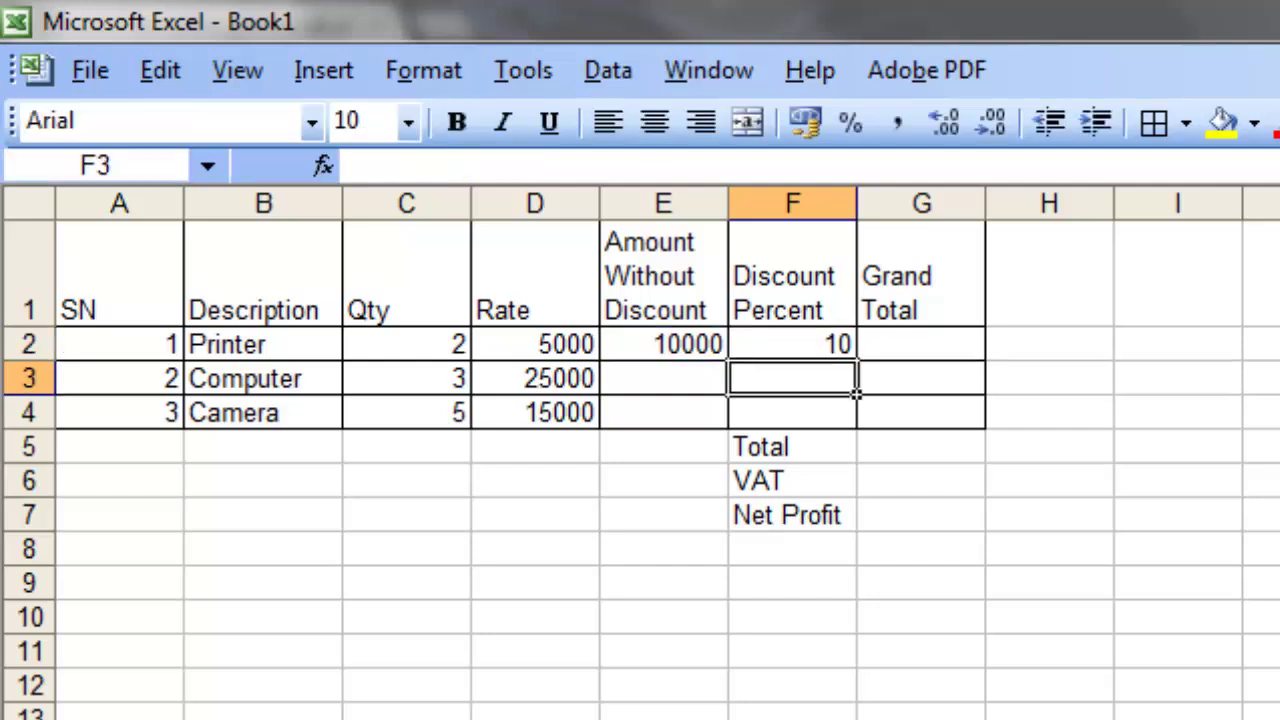
Step: Review the Printer's formulas in G2, E2 and F2
click(918, 341)
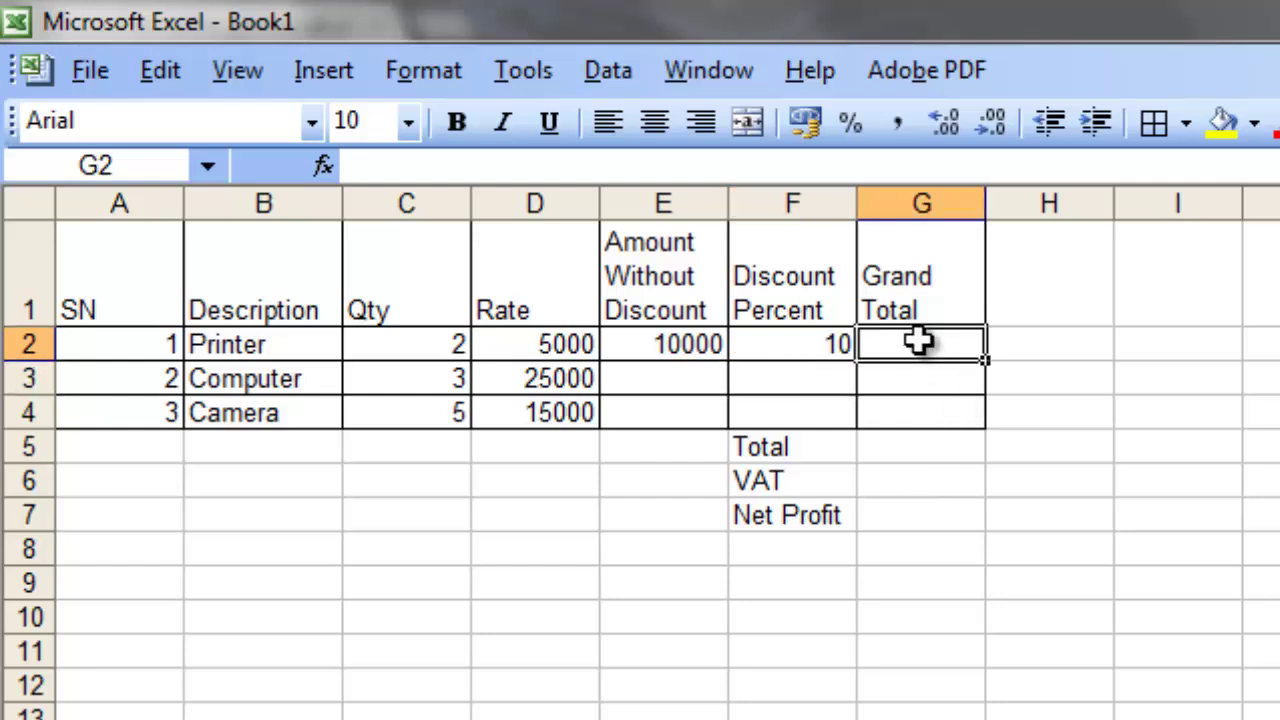
click(680, 347)
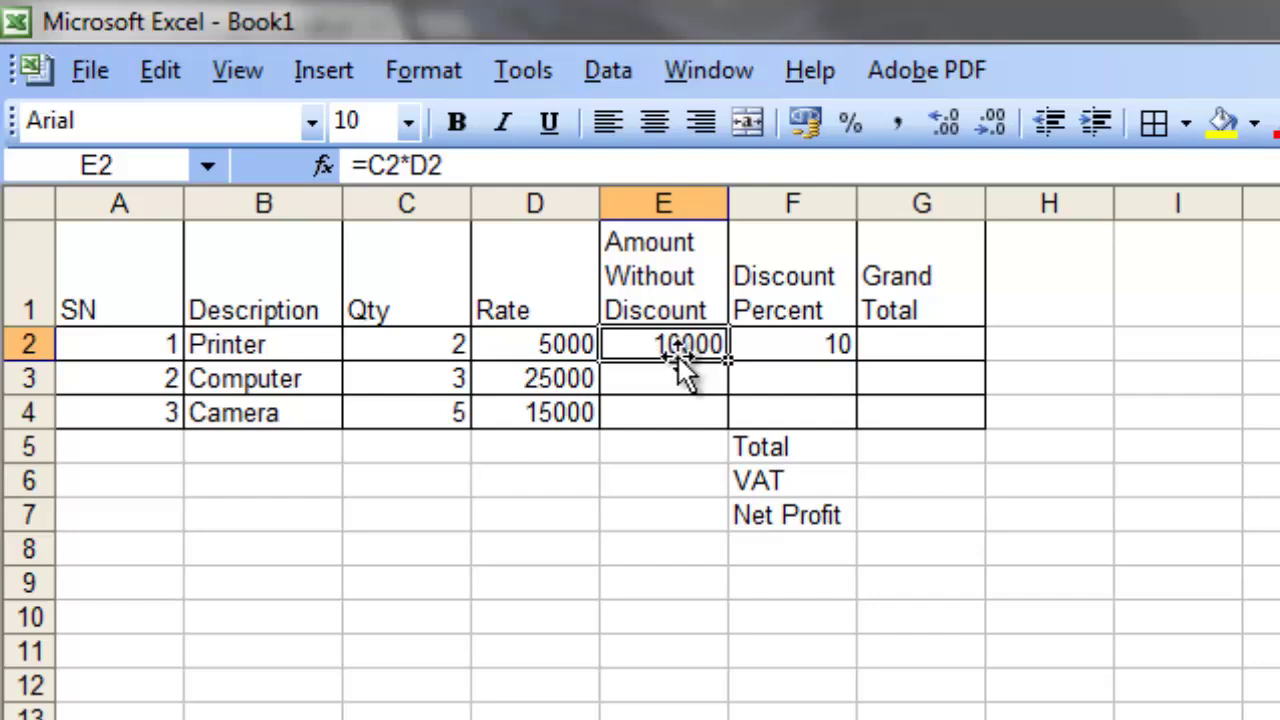
click(816, 346)
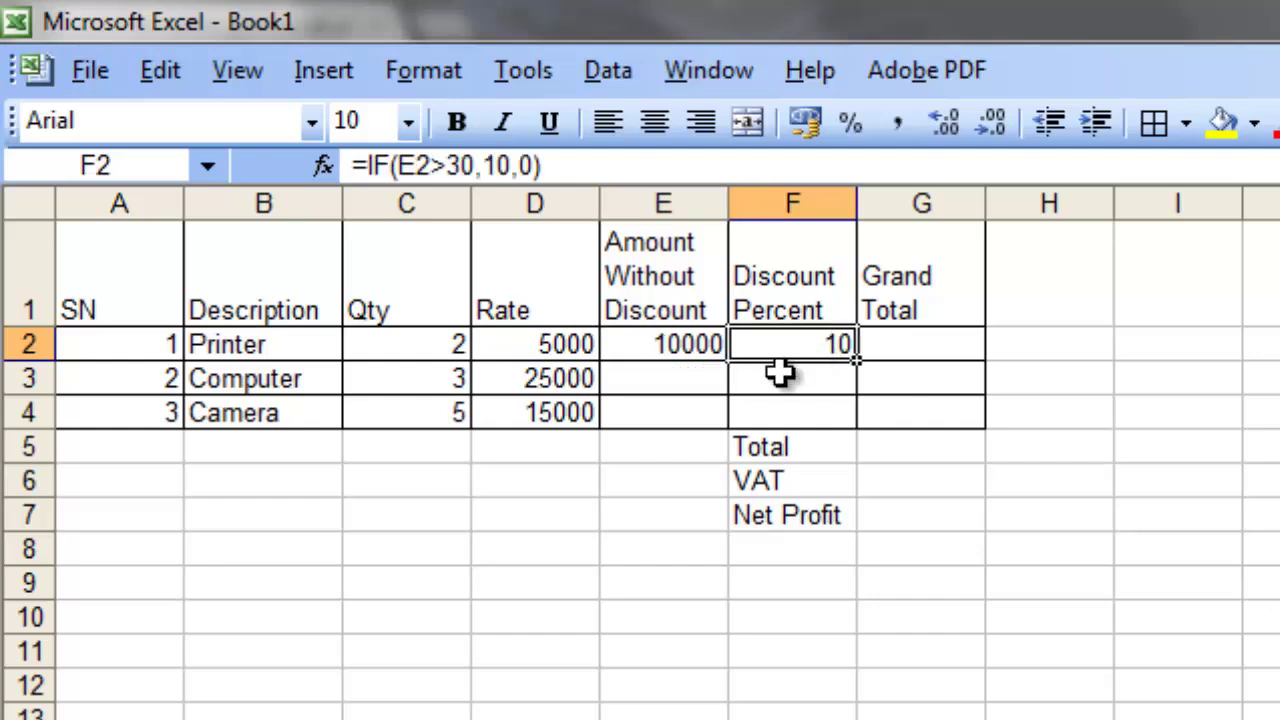
click(914, 343)
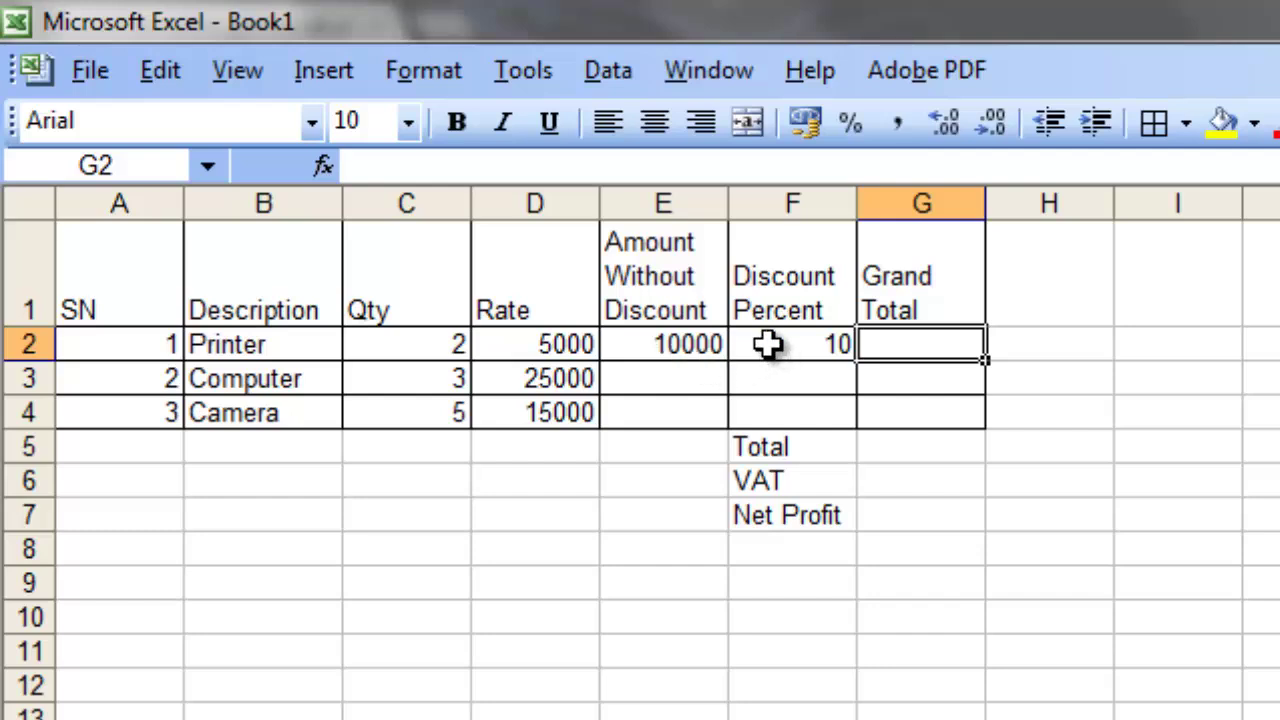
Step: Enter =E2-F2%*E2 in G2, giving the Printer a Grand Total of 9000
text(=)
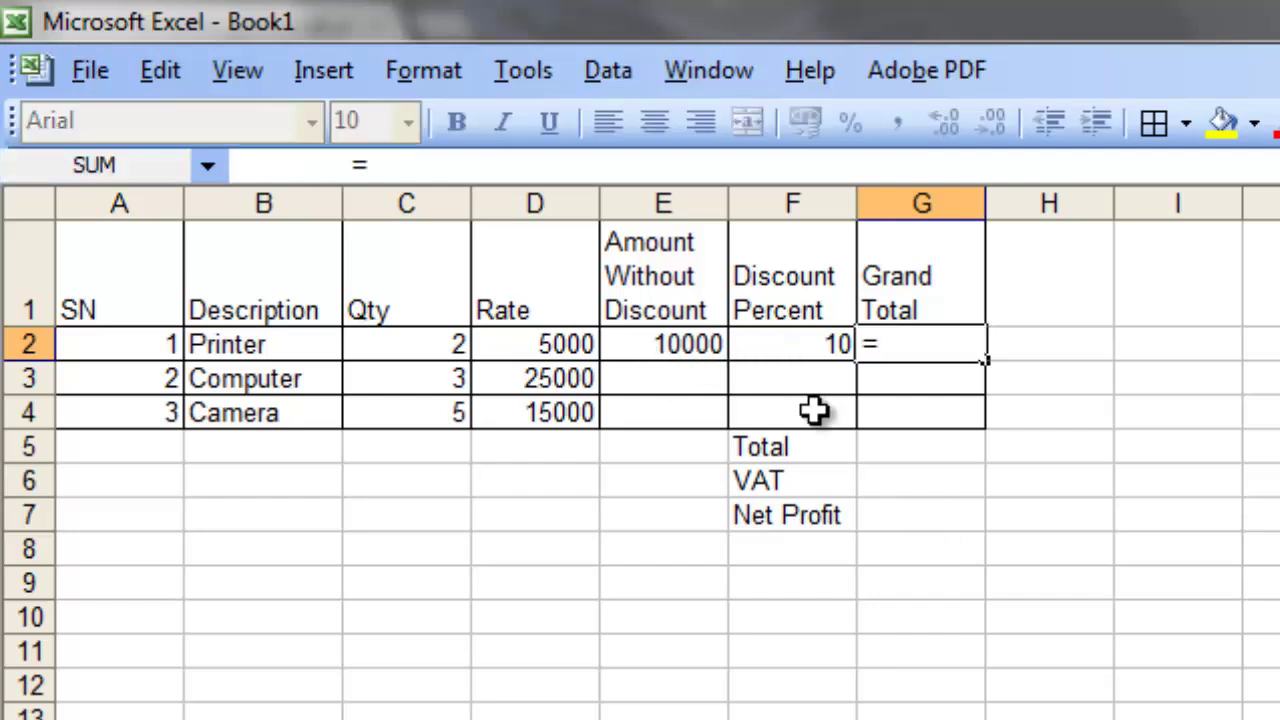
click(672, 346)
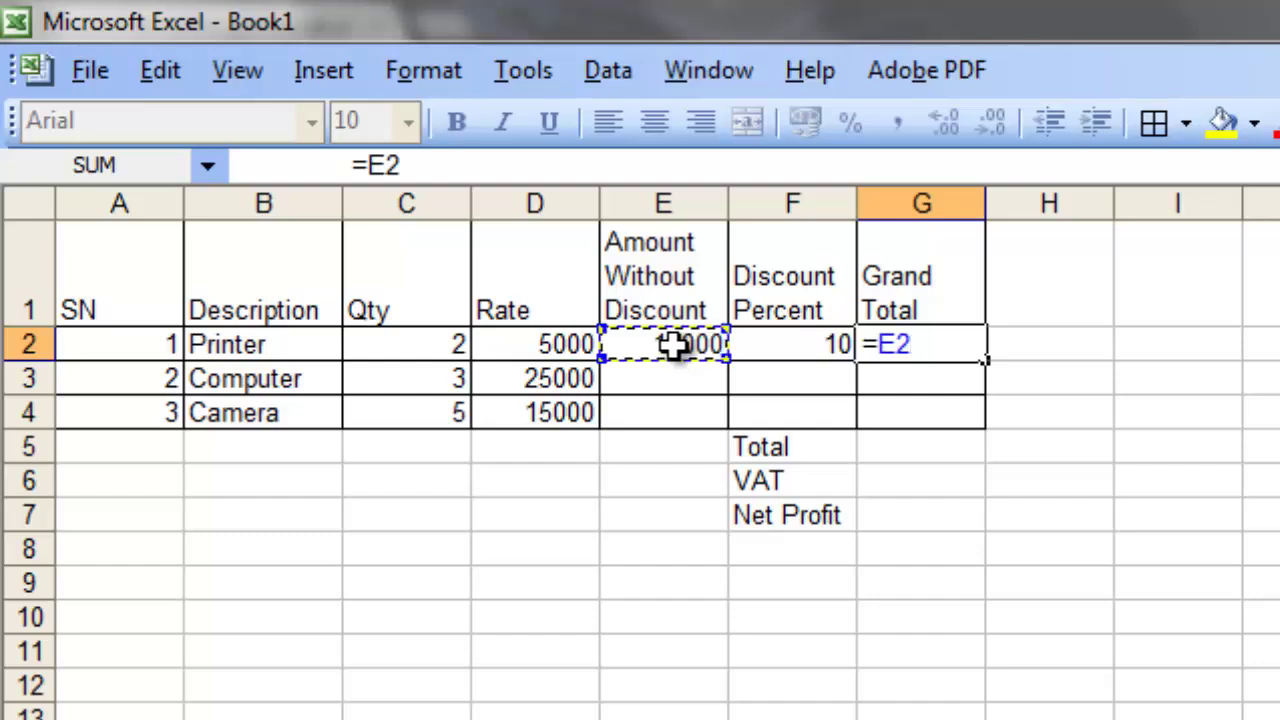
text(-)
click(788, 346)
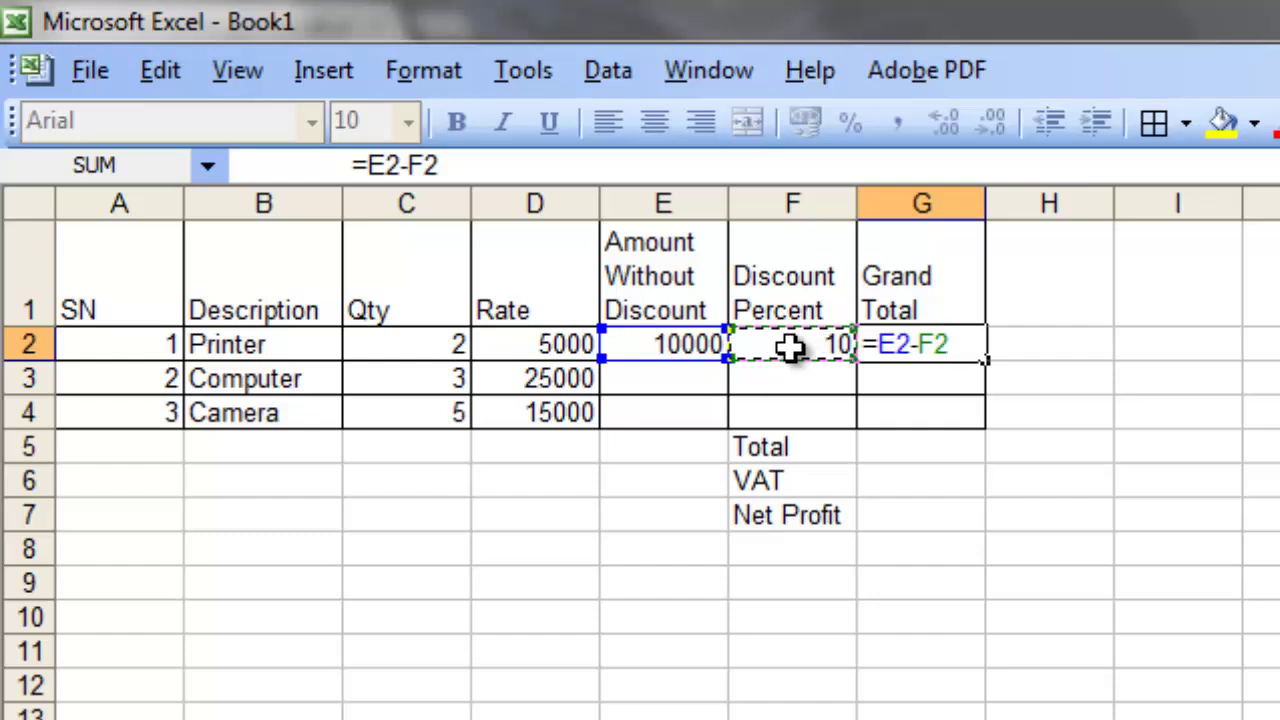
text(%)
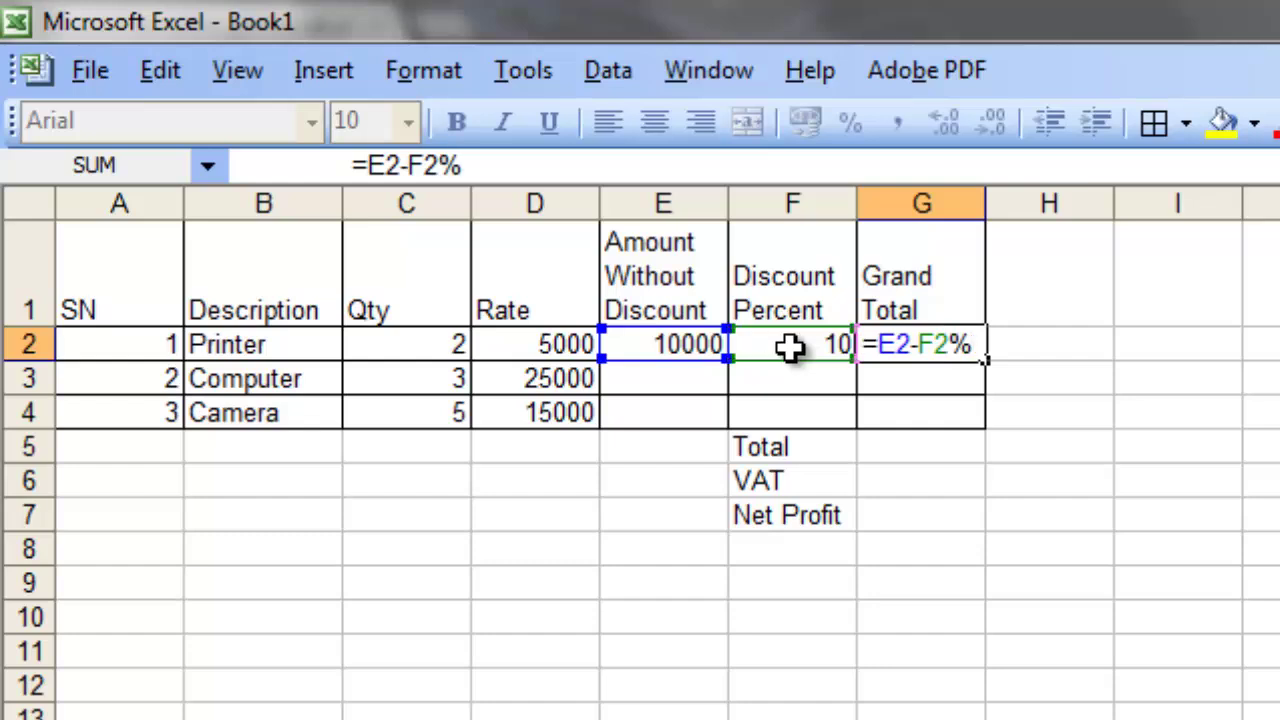
text(*)
click(660, 343)
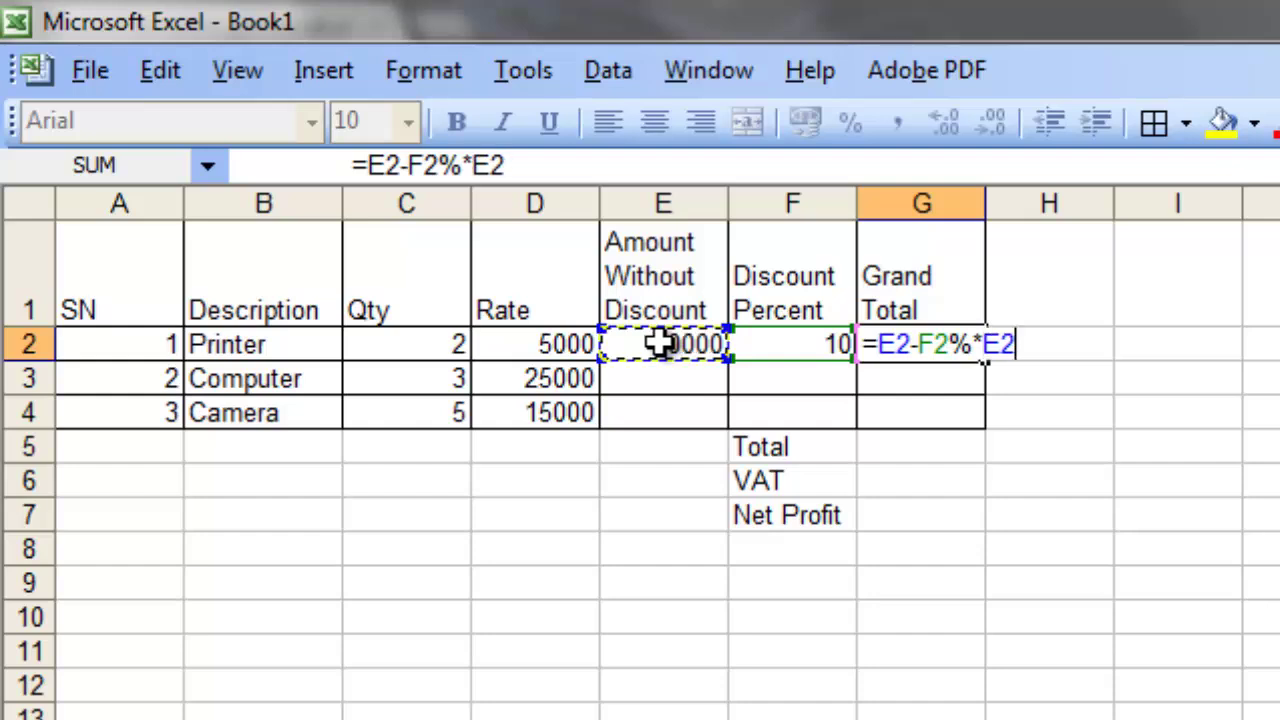
key(Return)
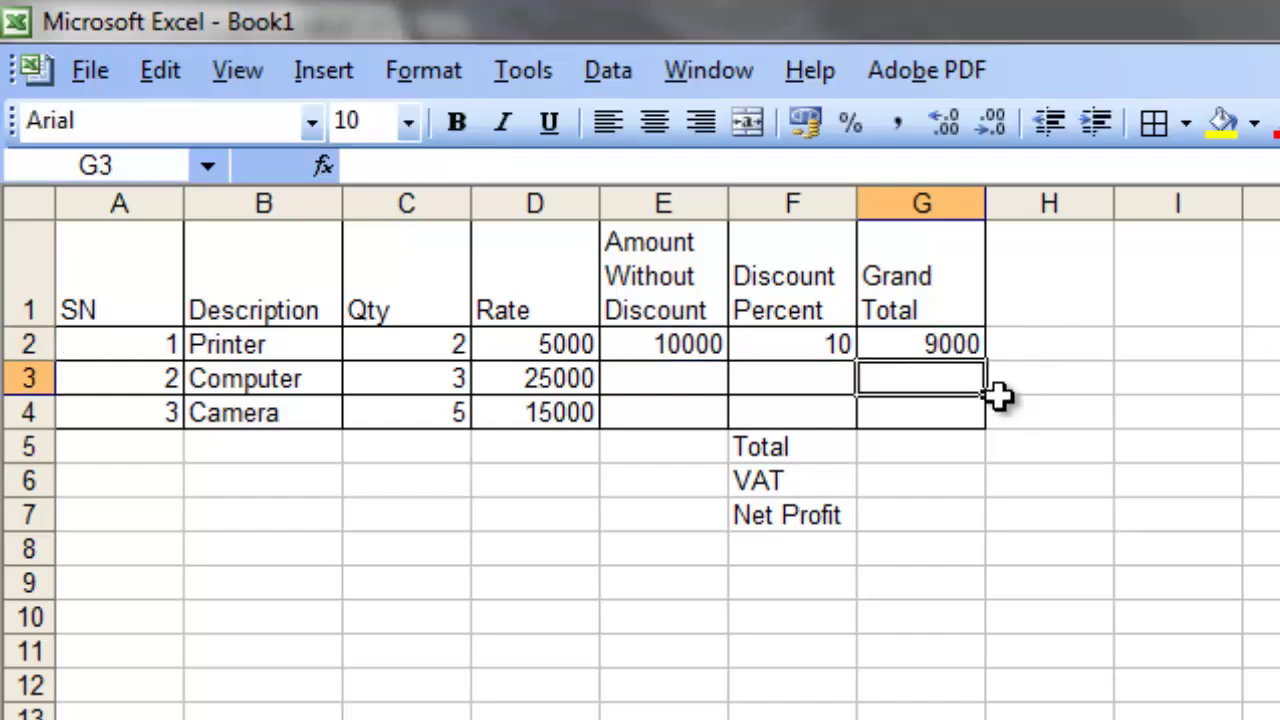
click(951, 343)
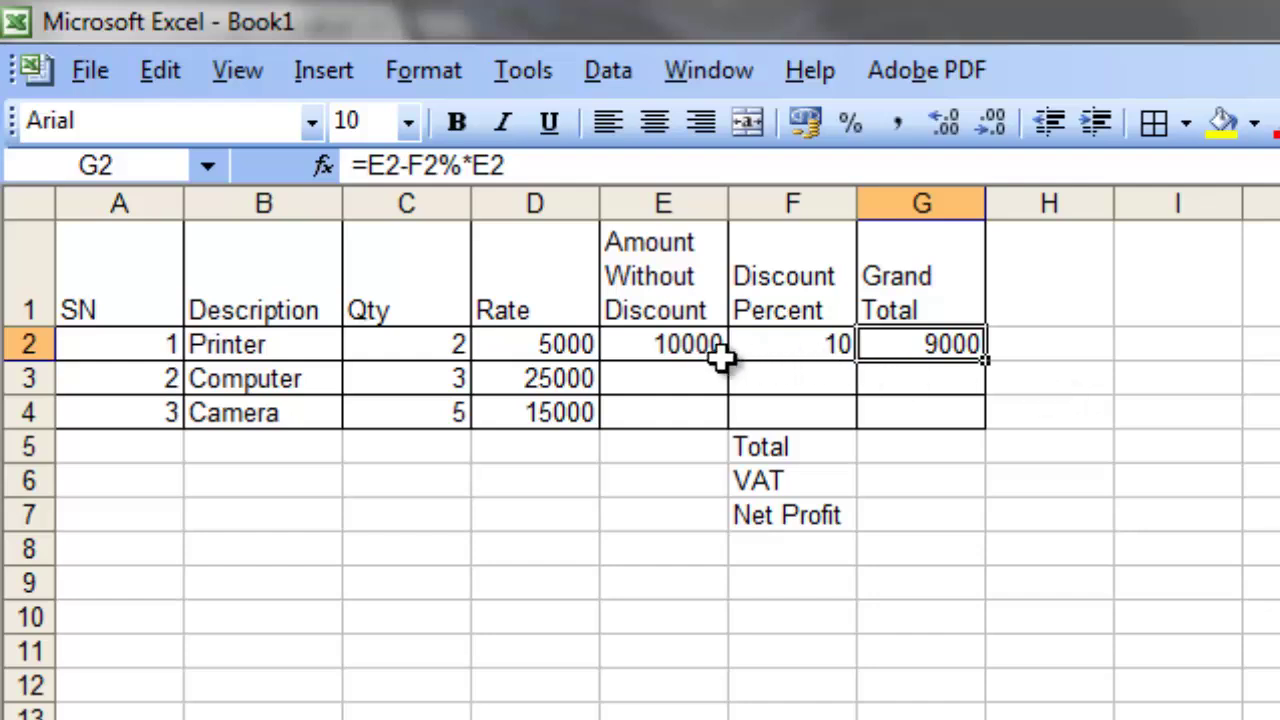
Step: Fill the E2:G2 amount, discount and total formulas down to row 4
drag(660, 343, 905, 348)
drag(985, 360, 985, 425)
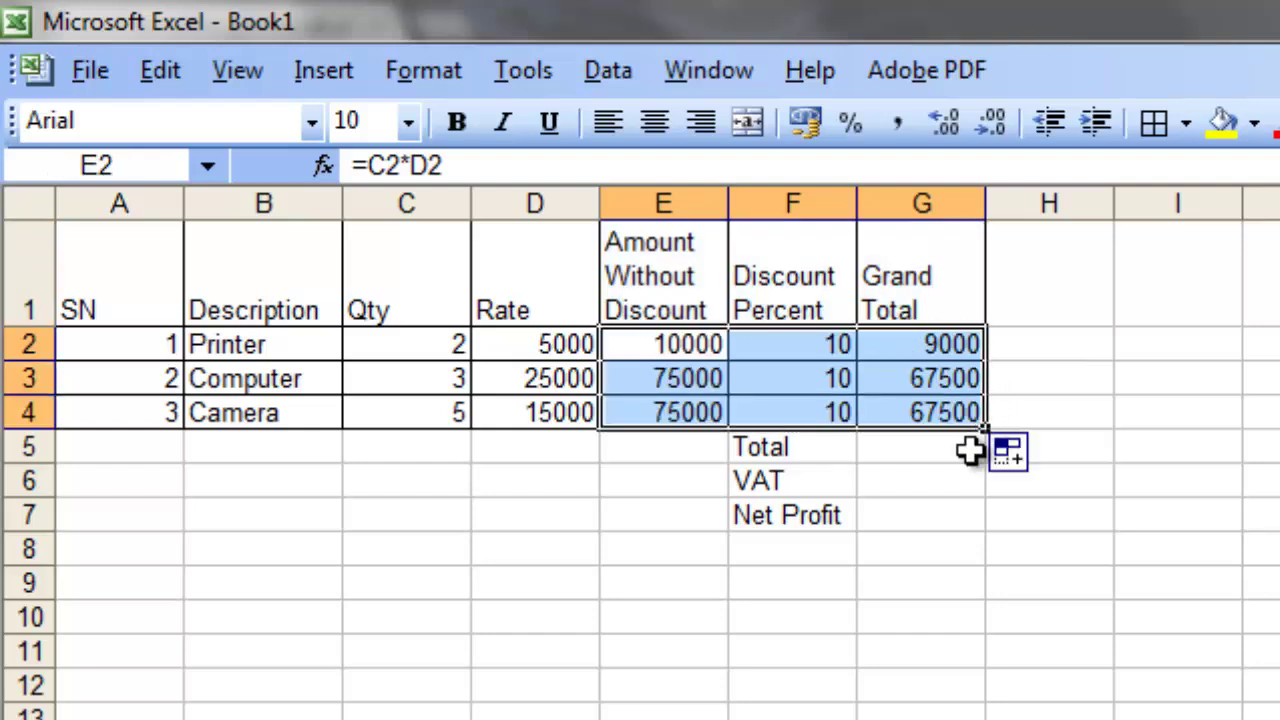
click(846, 388)
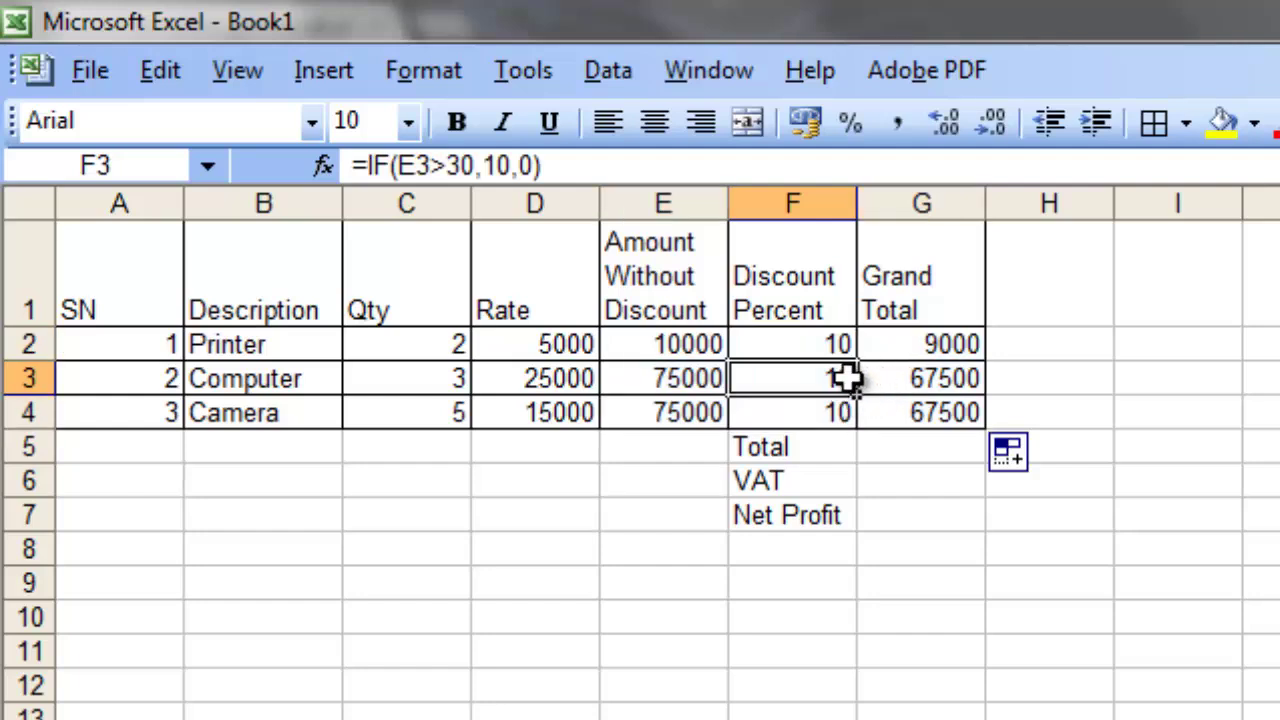
click(568, 380)
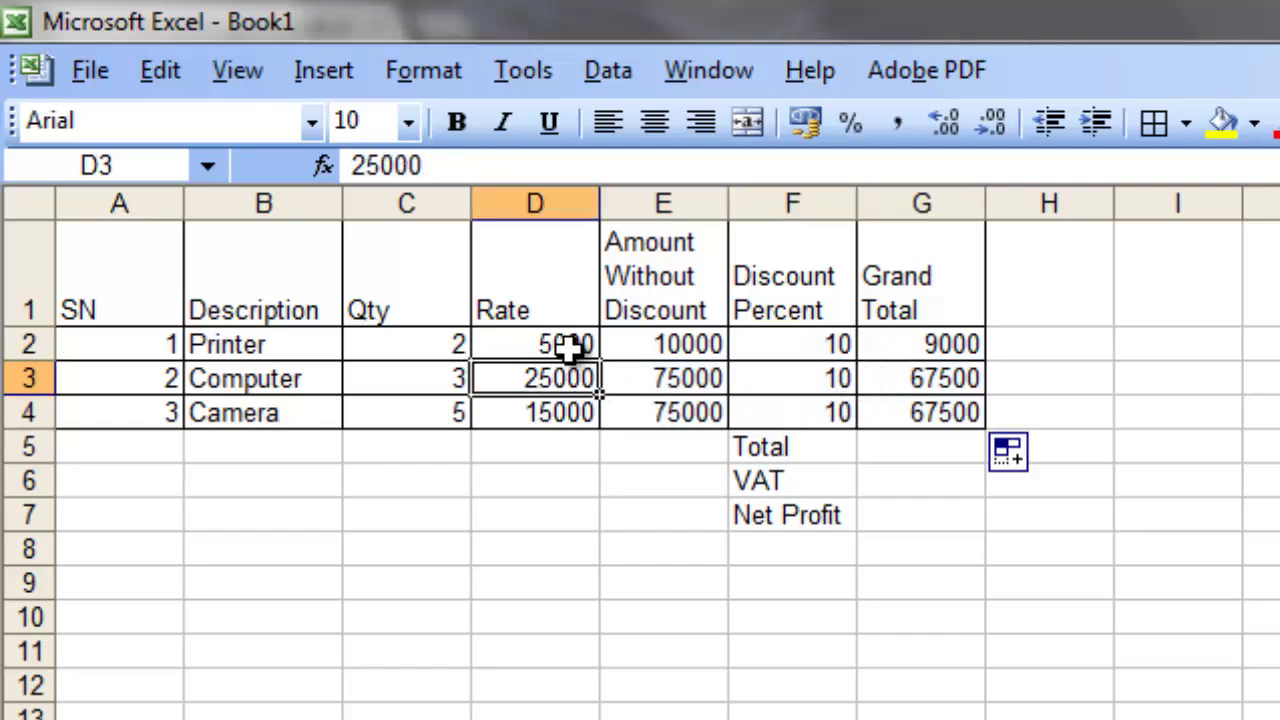
click(569, 343)
click(812, 342)
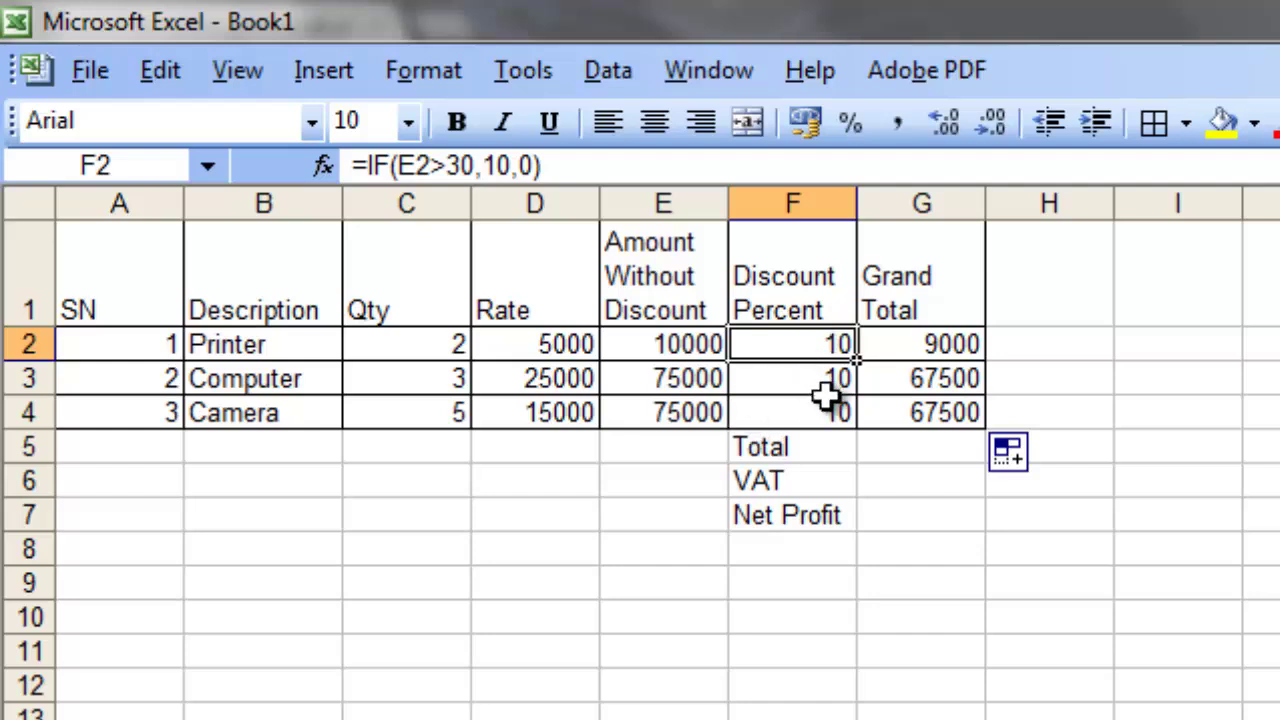
Step: Raise F2's discount threshold to 30000 and fill it down to F4
click(476, 165)
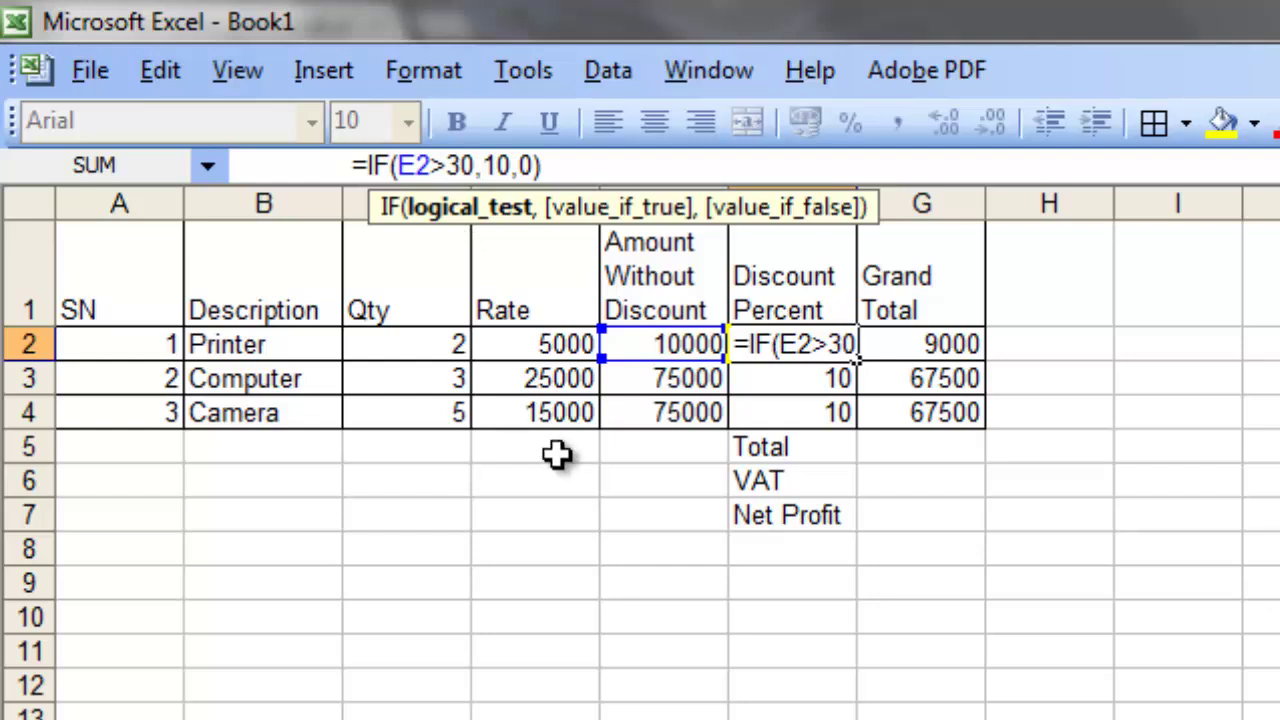
text(0)
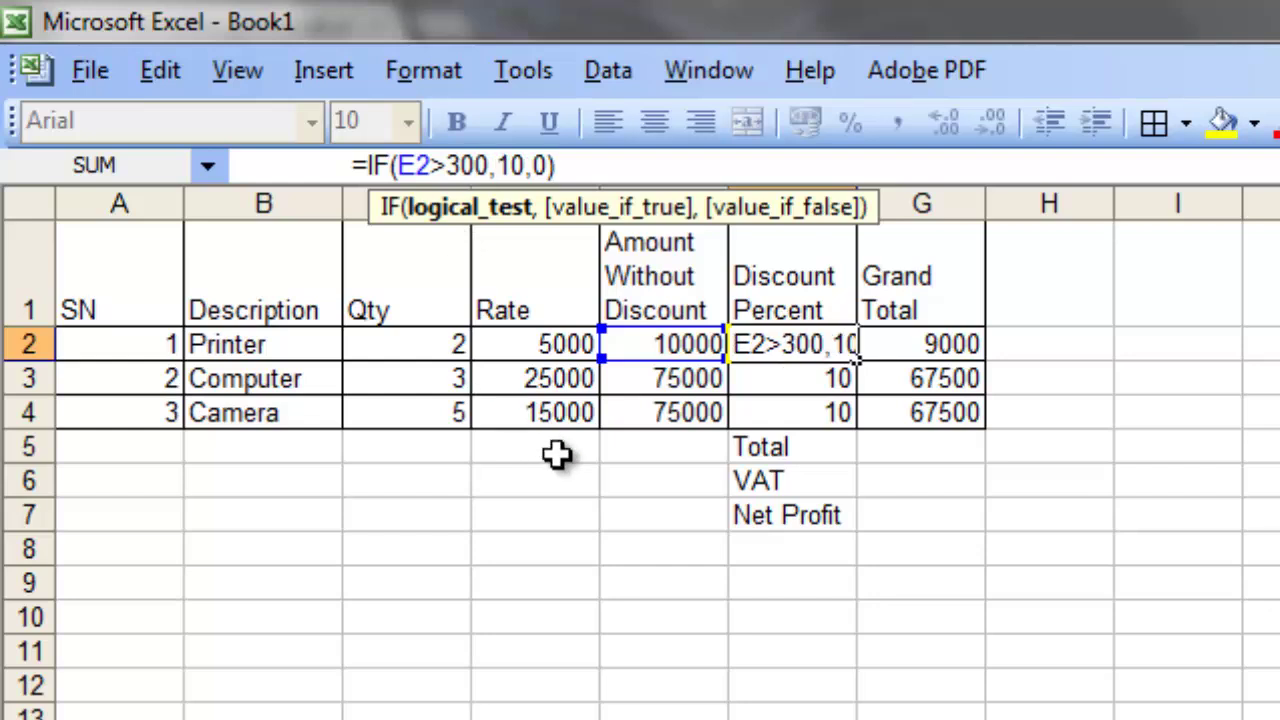
text(00)
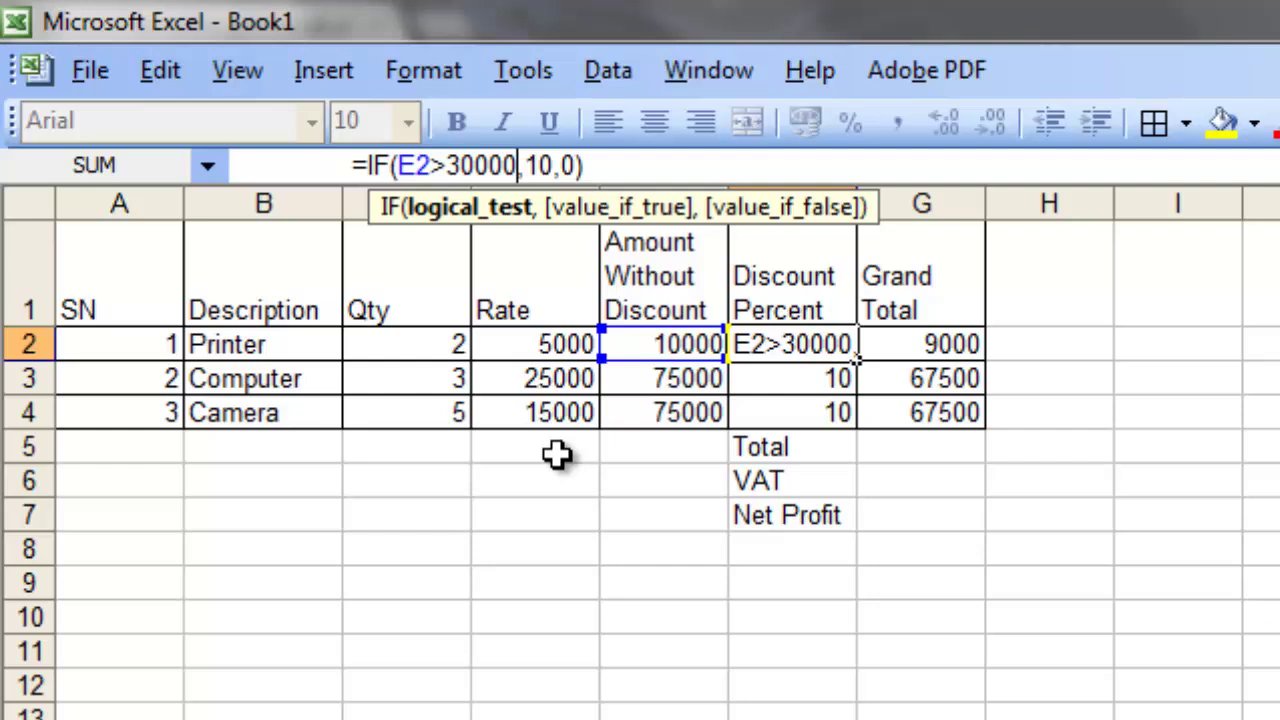
key(Return)
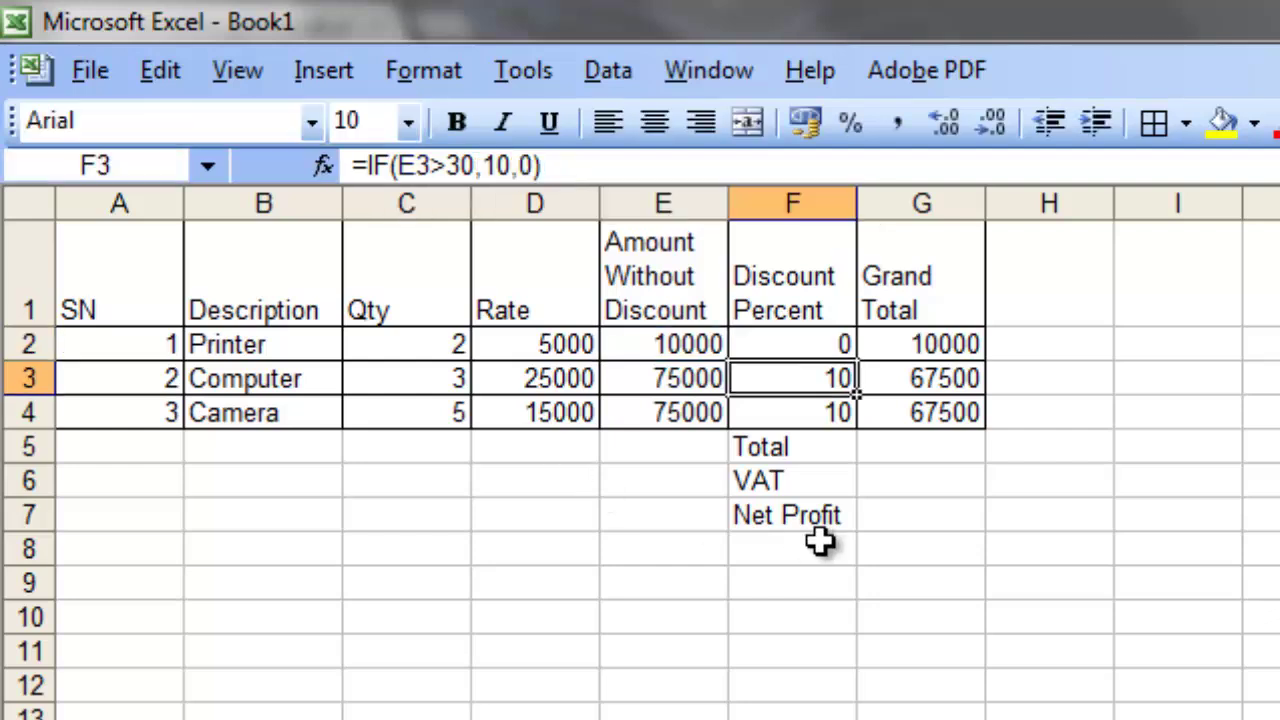
click(836, 344)
drag(856, 352, 853, 420)
click(796, 386)
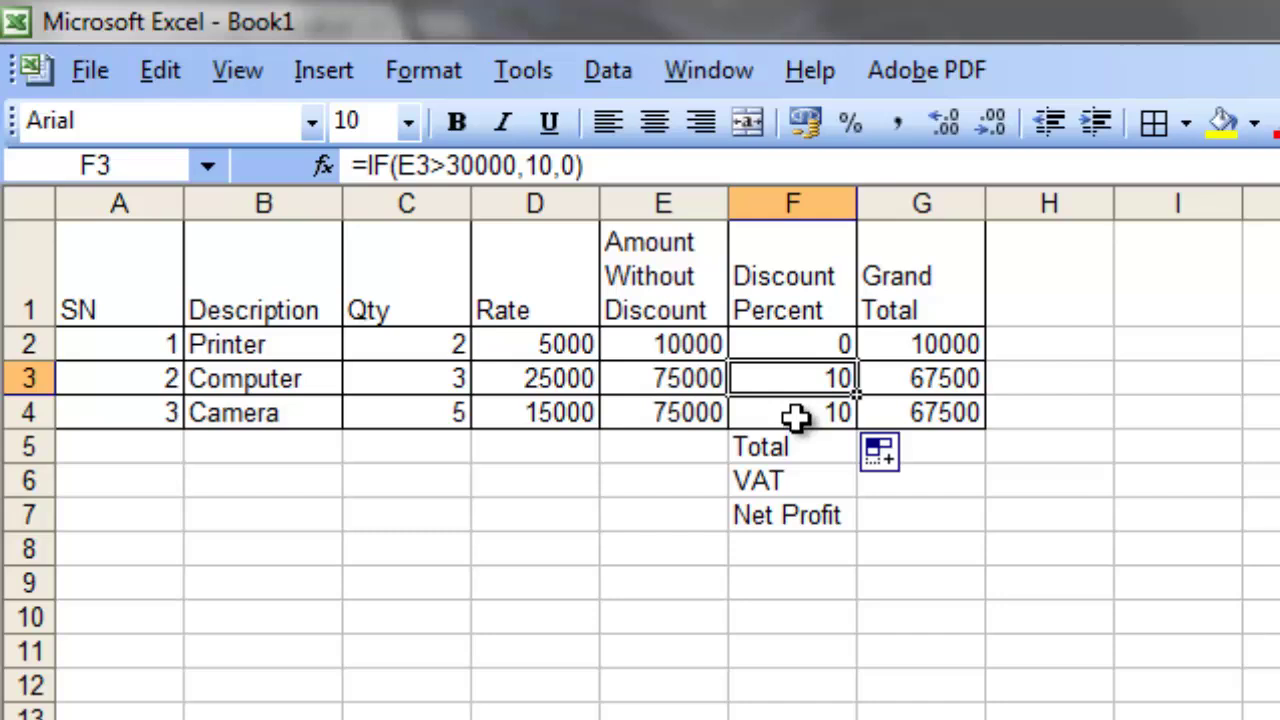
click(957, 452)
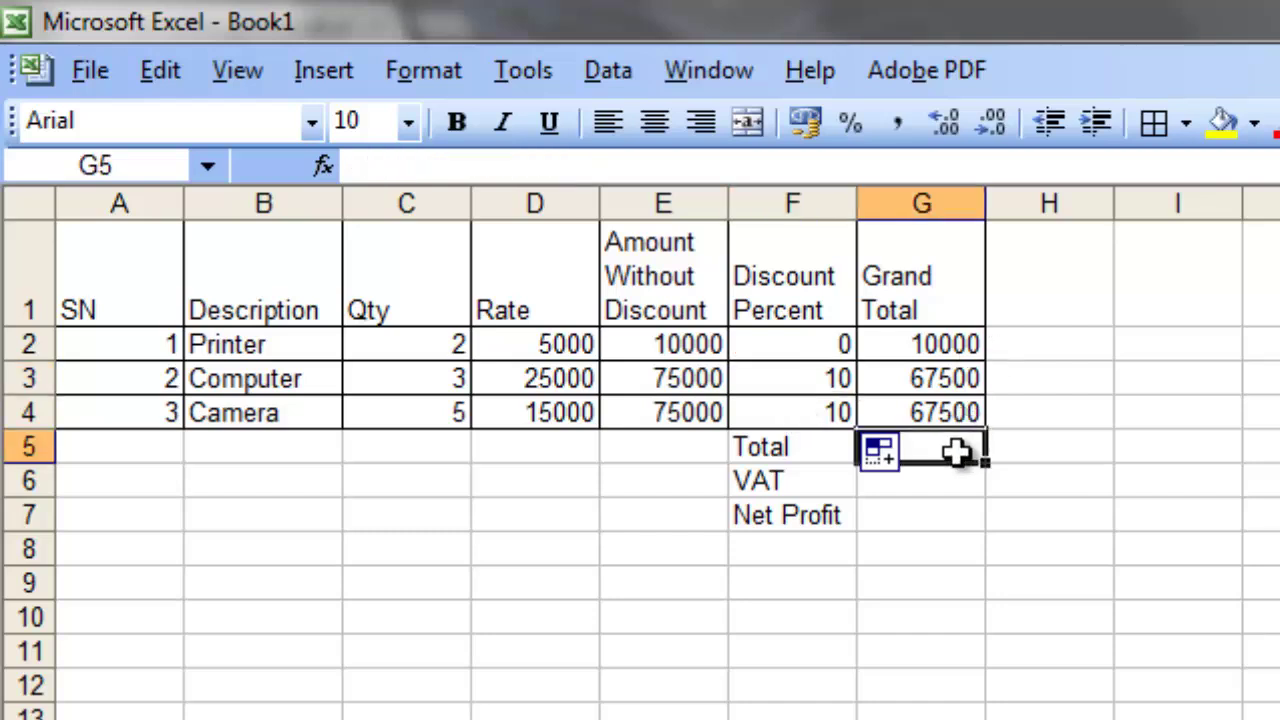
Step: Enter =SUM(G2:G4) in G5, totalling the Grand Totals to 145000
text(sum)
key(BackSpace)
key(BackSpace)
key(BackSpace)
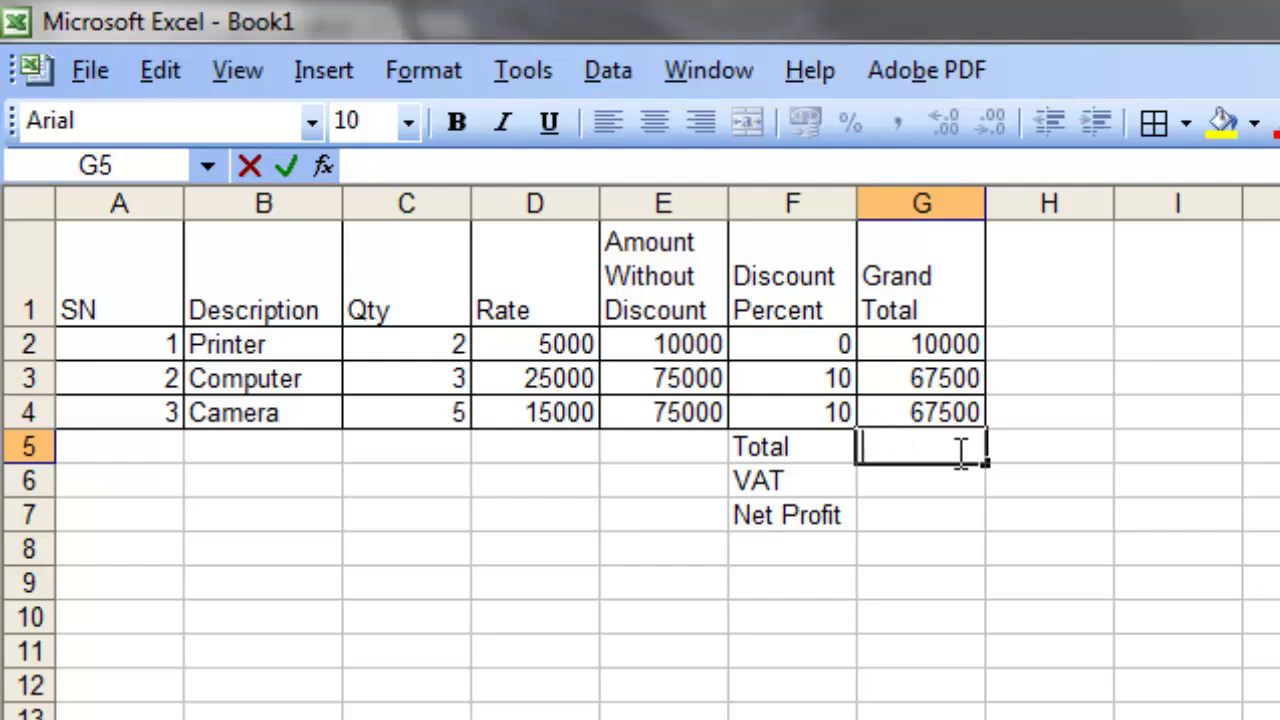
text(=sum()
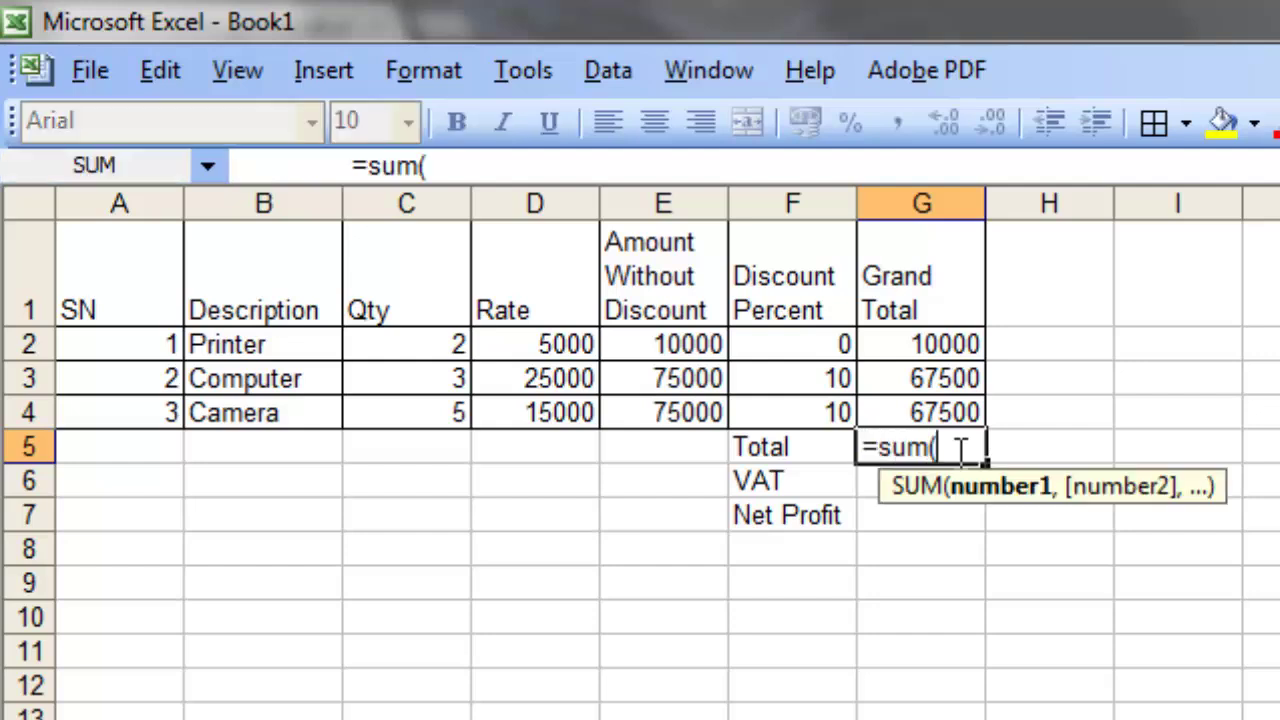
key(Up)
key(Up)
key(Up)
key(shift+Down)
key(shift+Down)
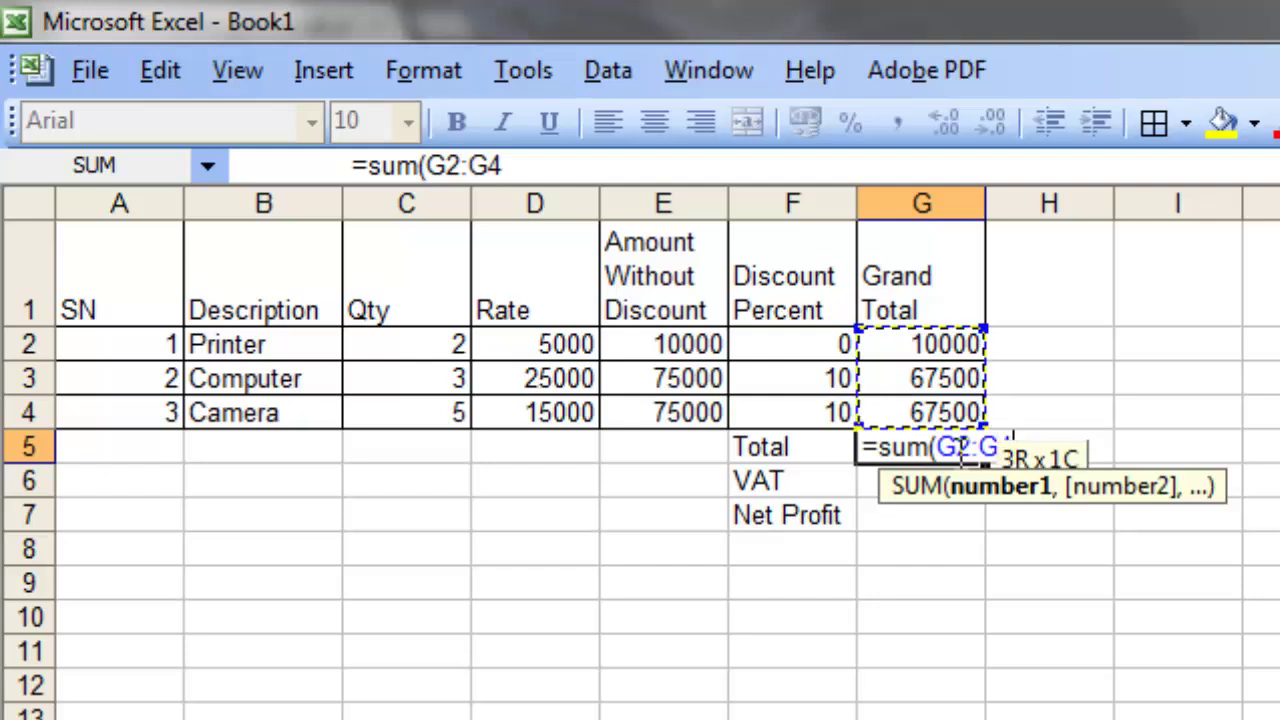
text())
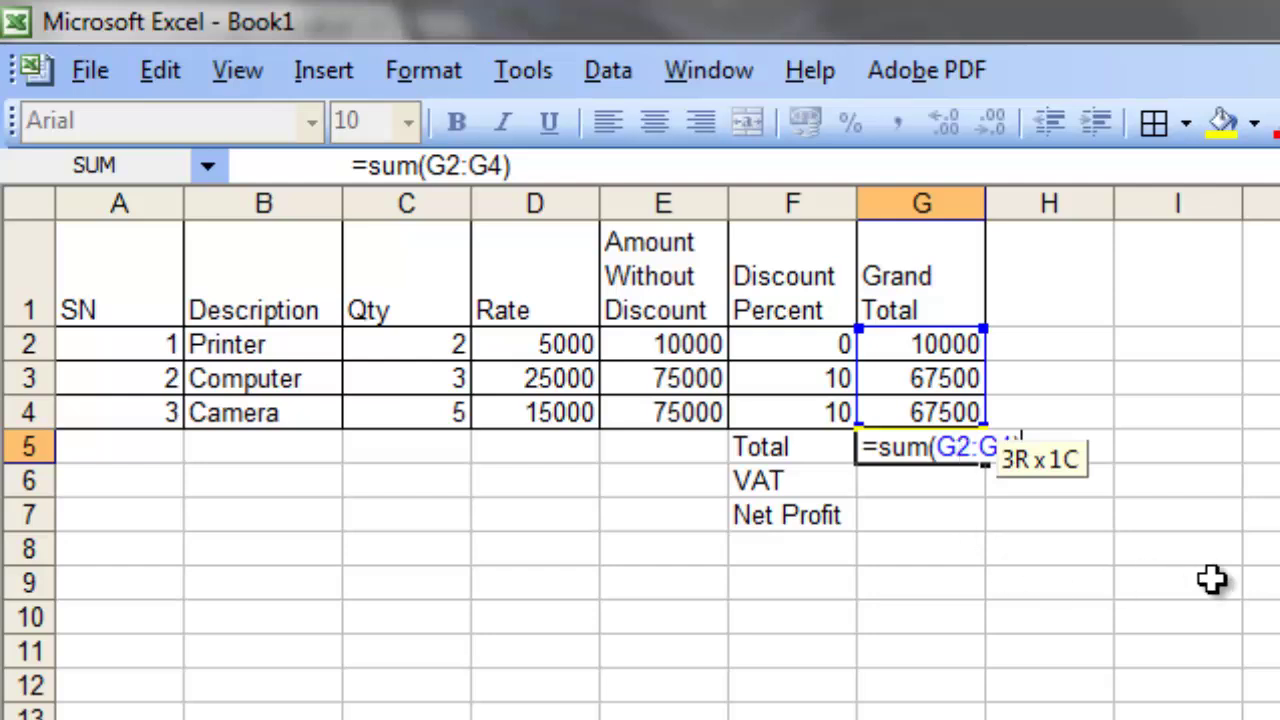
key(Return)
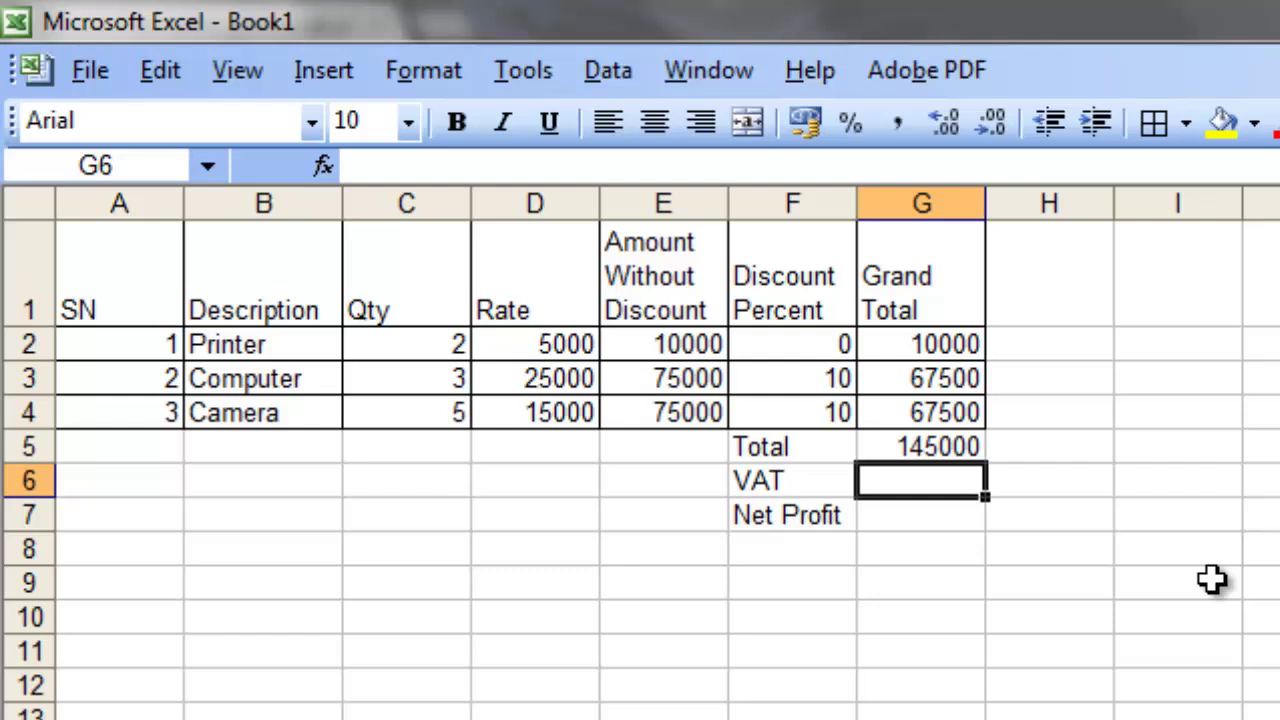
Step: Enter =13%*G5 in G6, giving a VAT of 18850
text(=13)
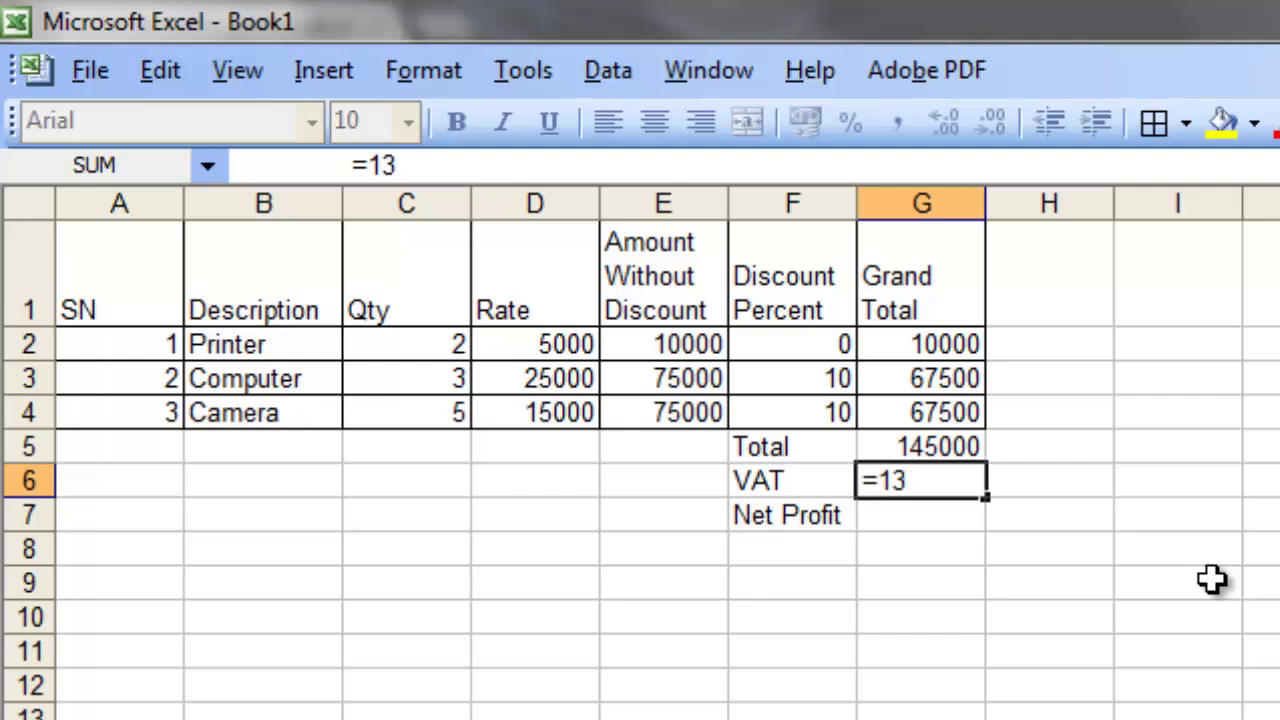
text(%*)
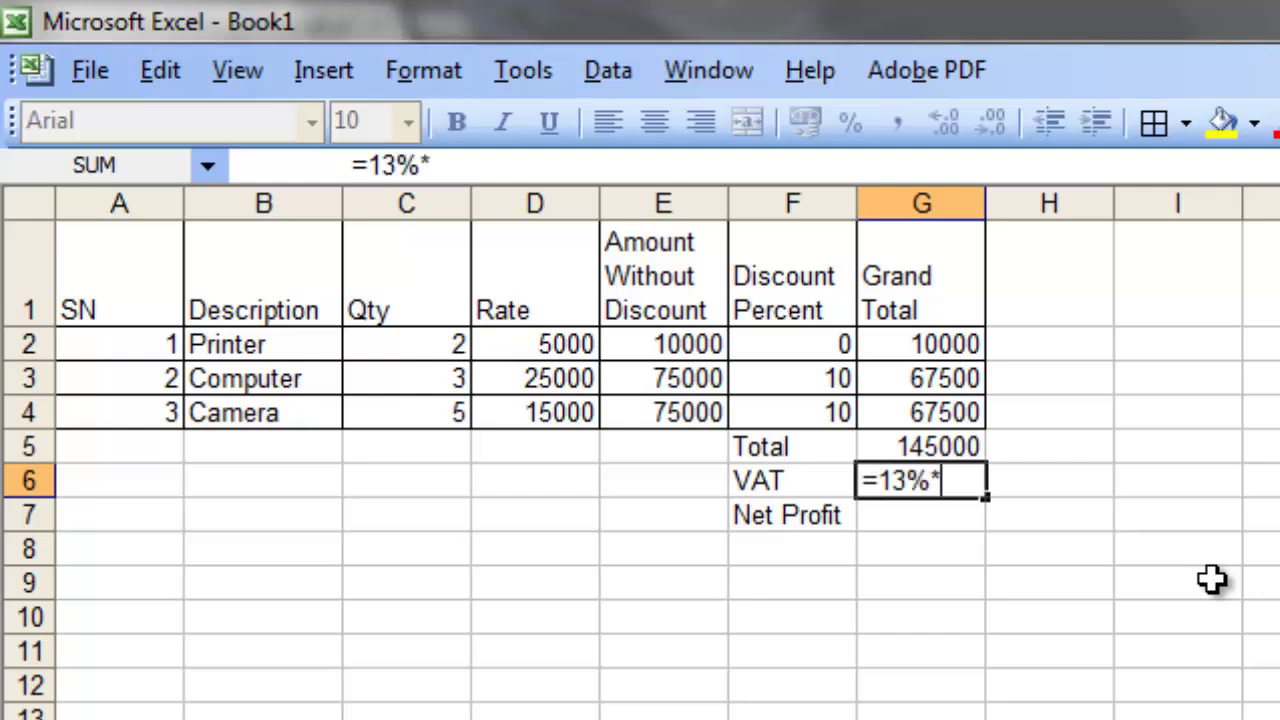
click(962, 443)
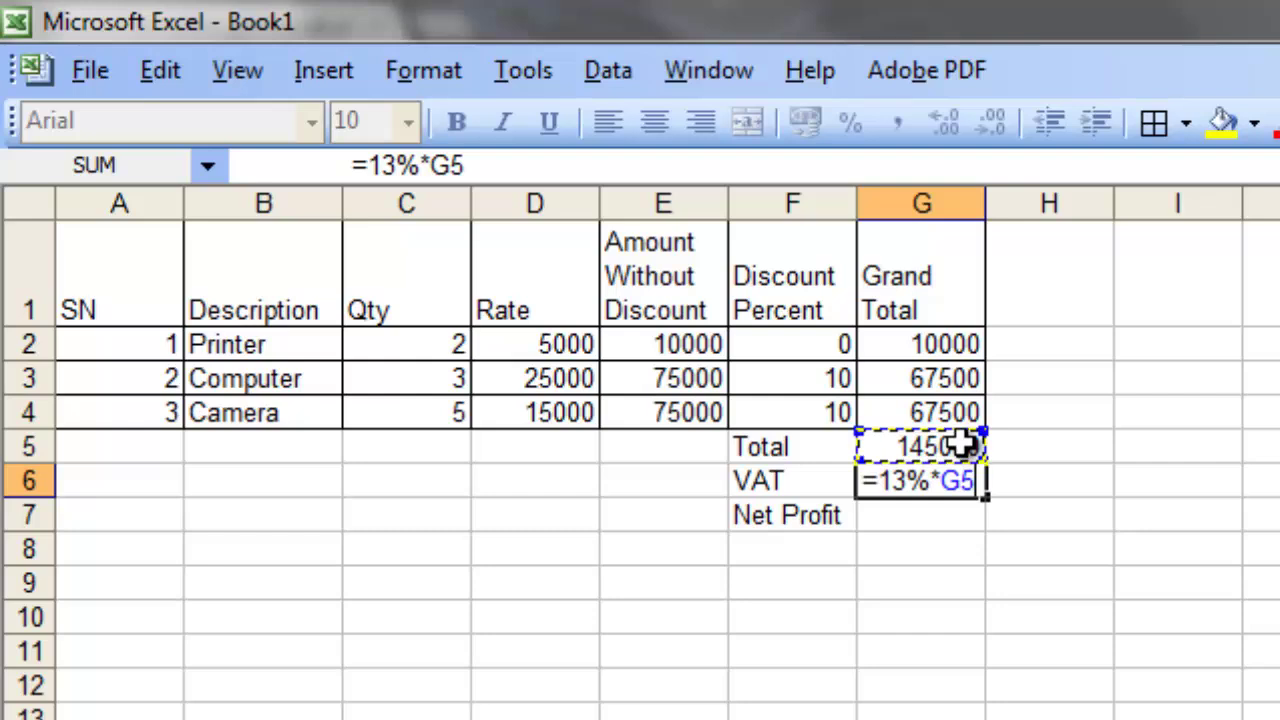
key(Return)
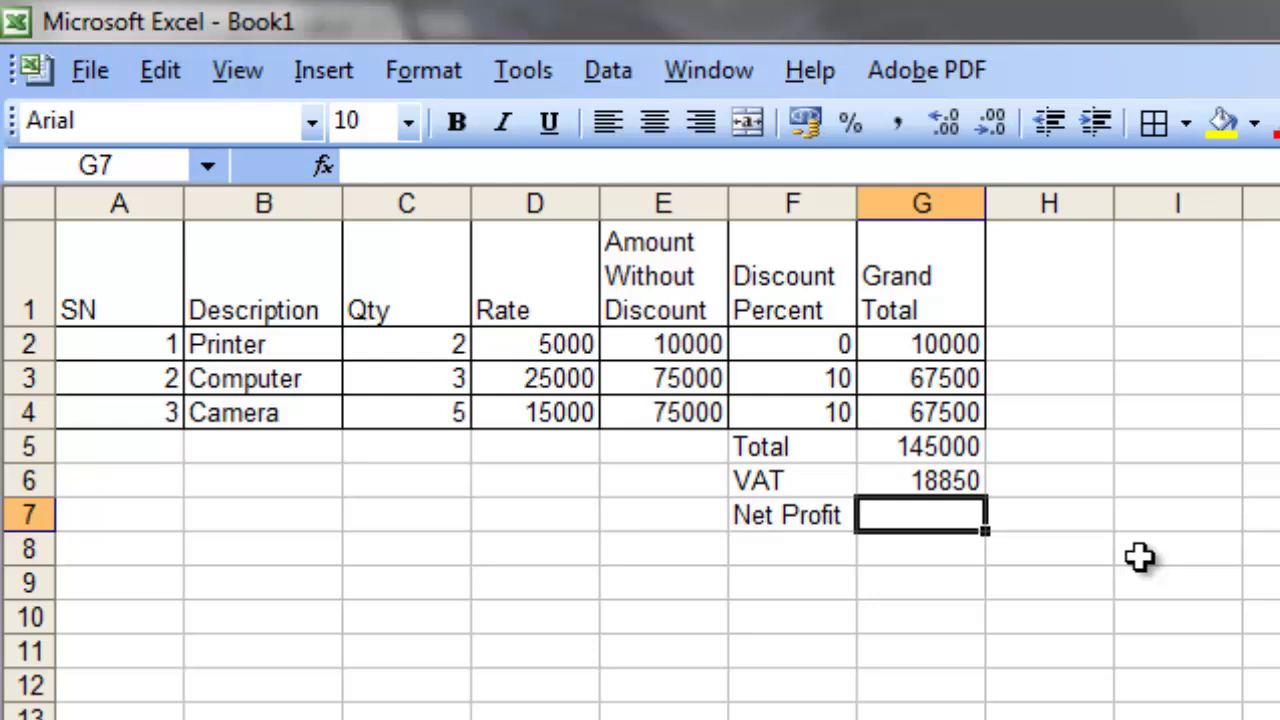
Step: Enter =G5-G6 in G7, giving a Net Profit of 126150
text(=)
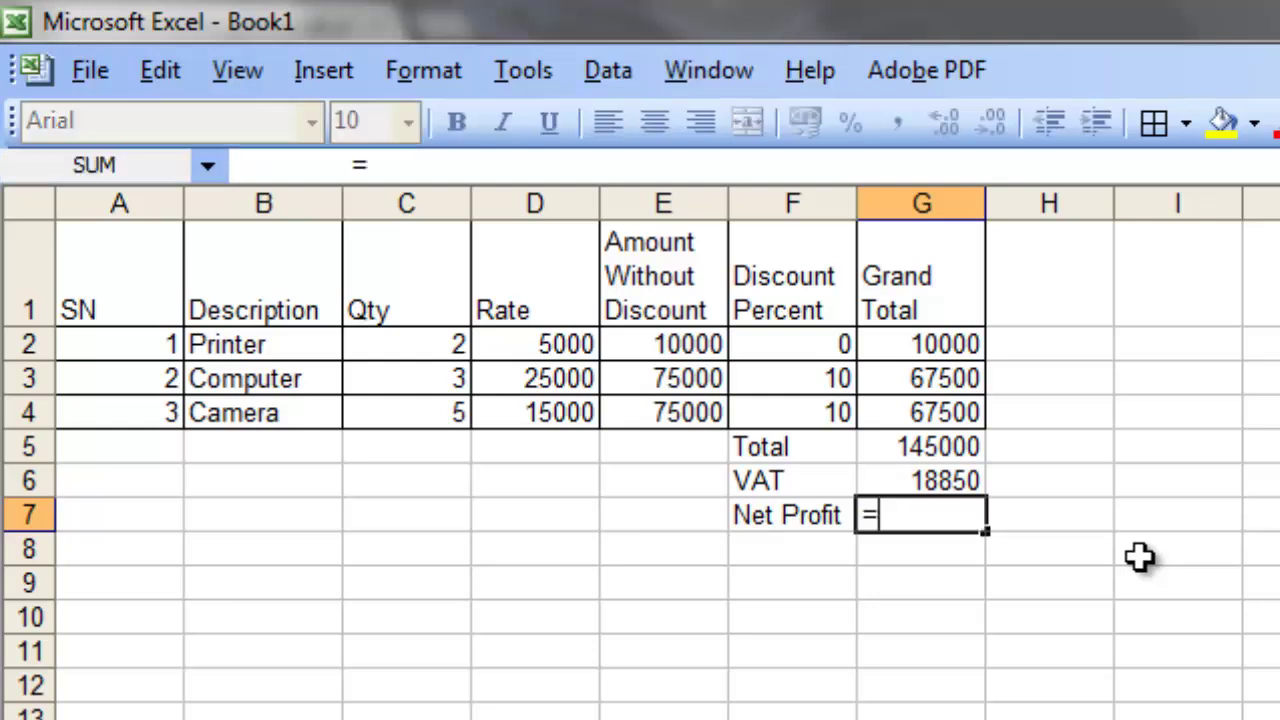
click(961, 451)
text(-)
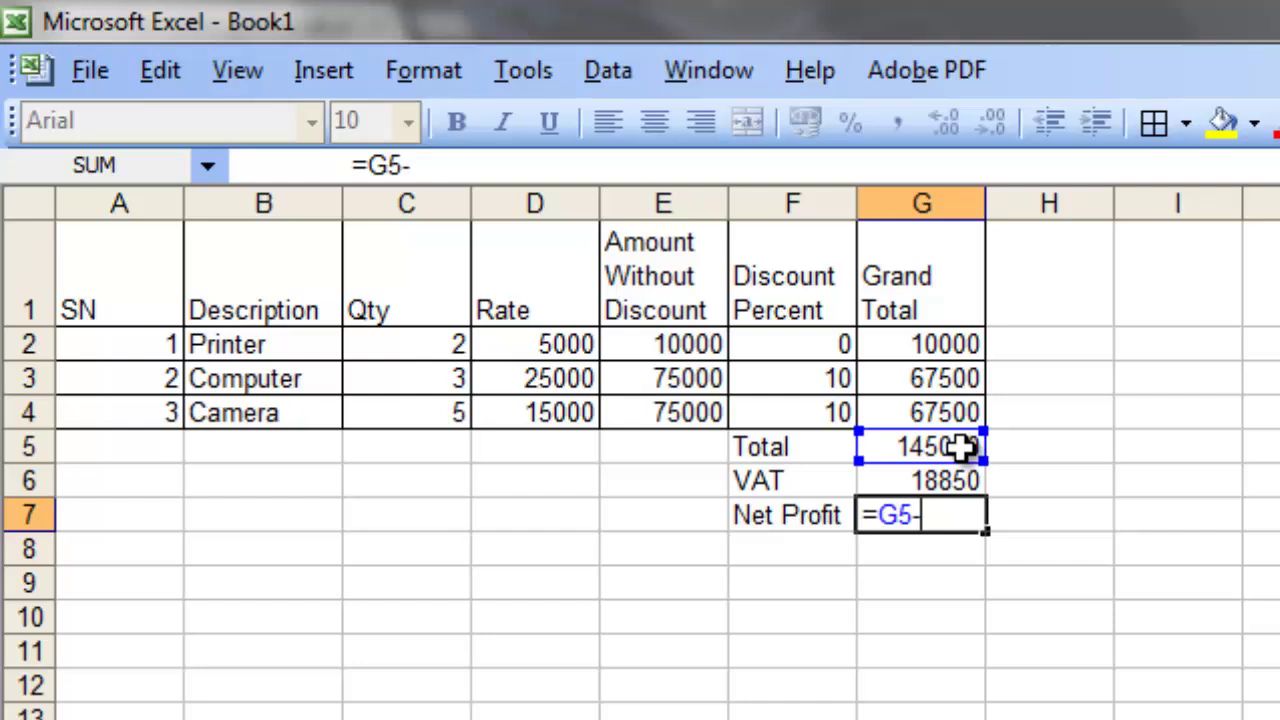
click(965, 483)
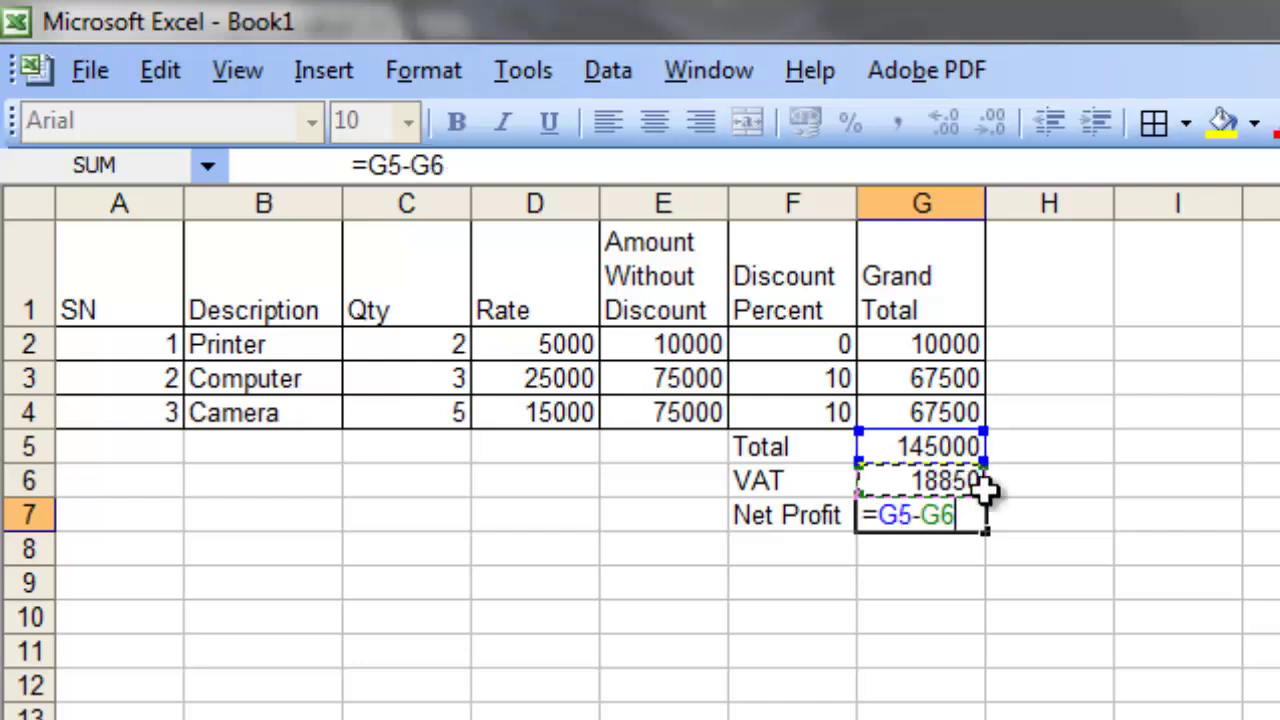
key(Return)
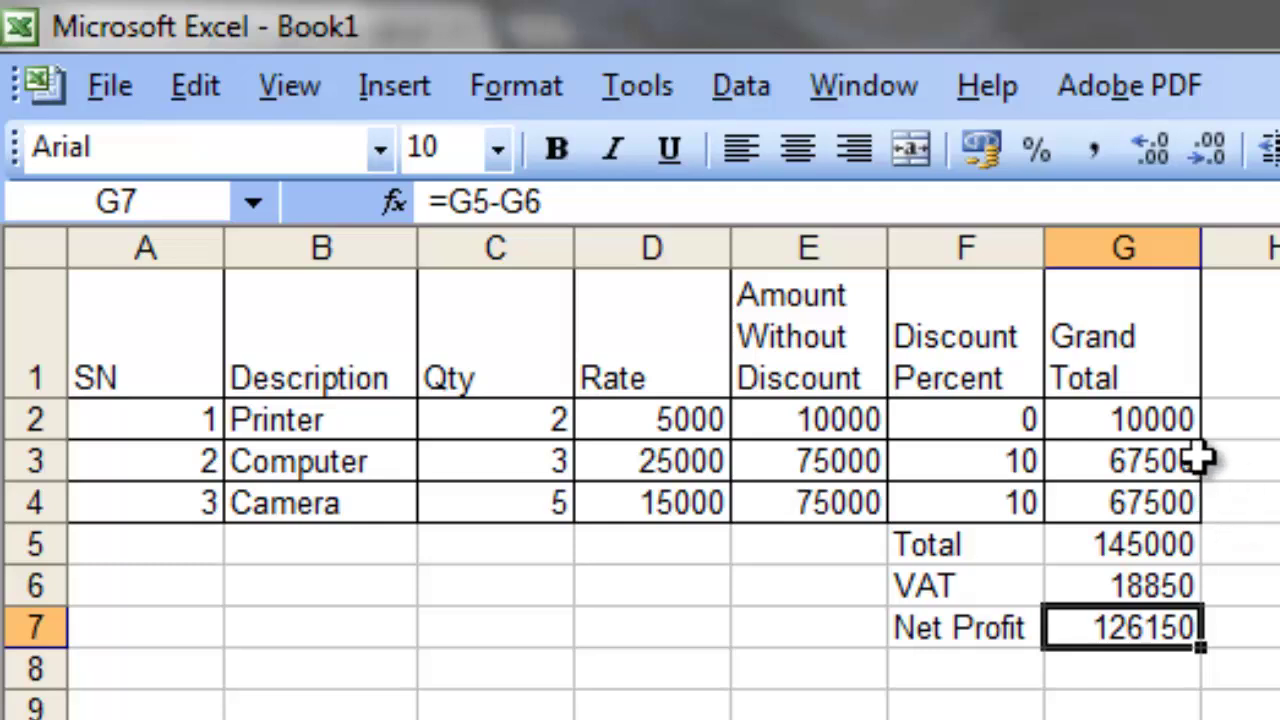
Step: Select Description B1:B4 and, holding Ctrl, Grand Total G1:G4 as the pie's source data
drag(314, 355, 314, 486)
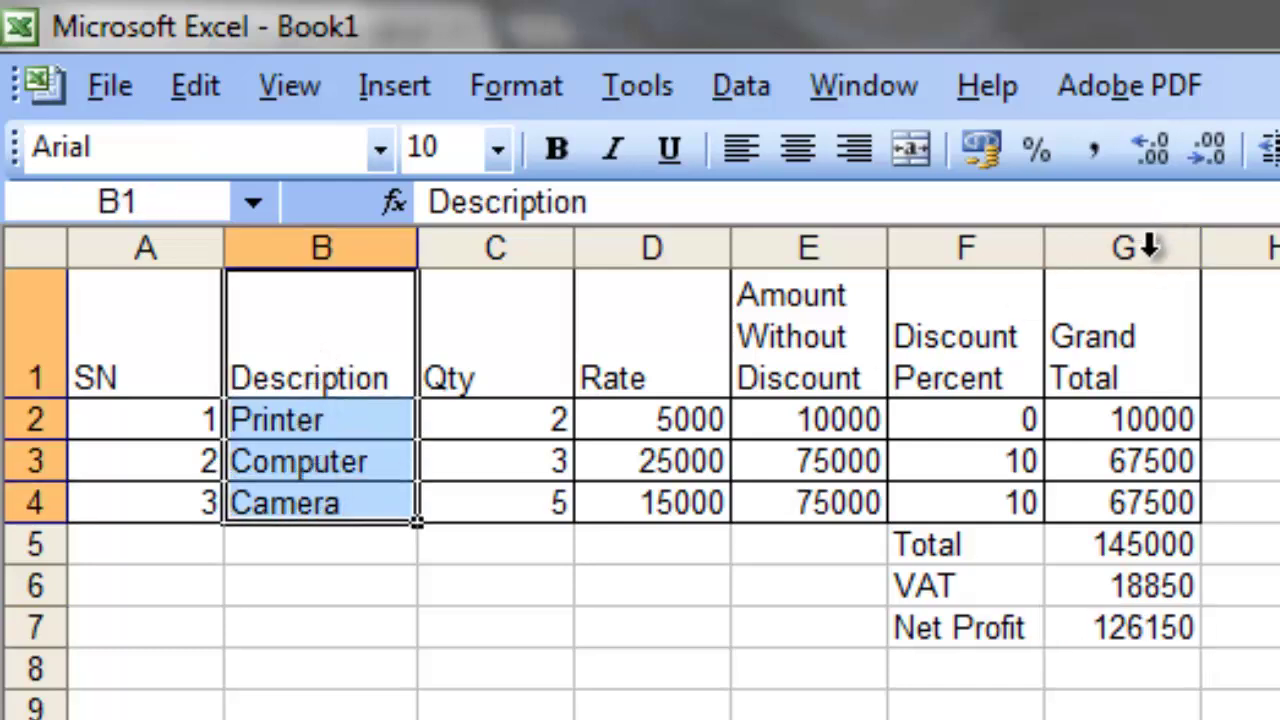
drag(1138, 312, 1138, 490)
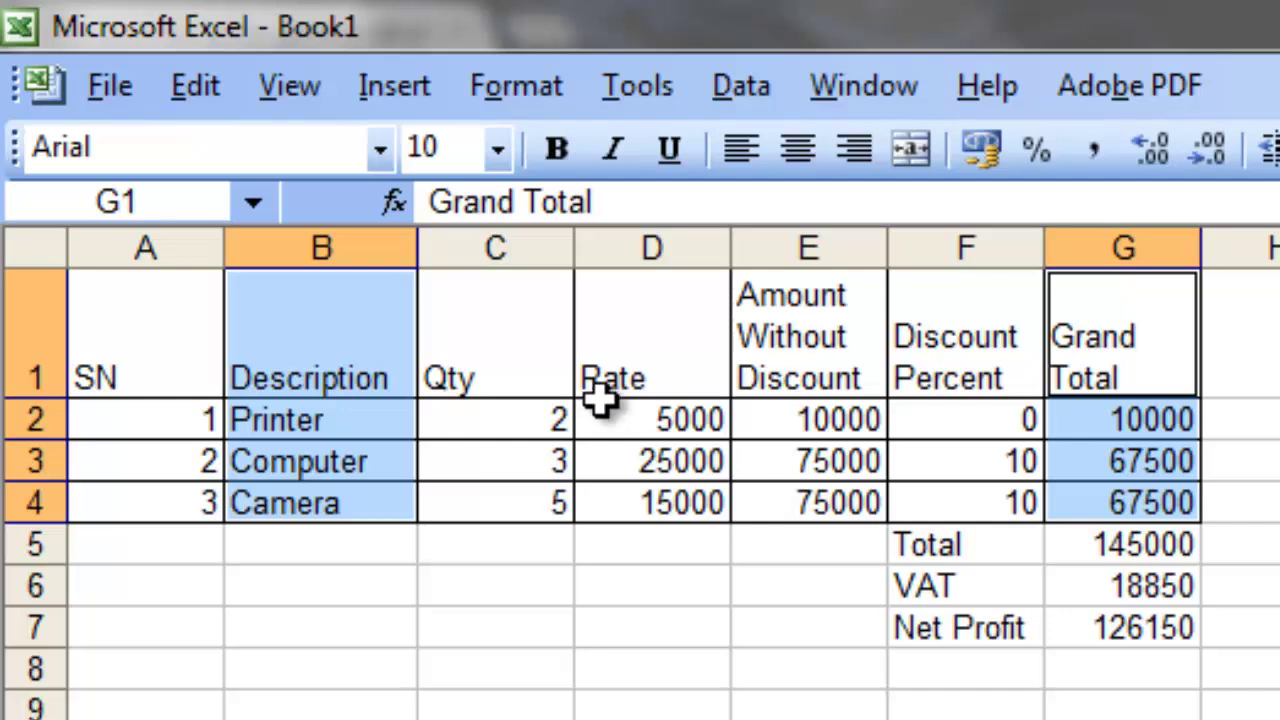
Step: Start Insert > Chart and pick the plain Pie sub-type after trying 3-D and pie-of-pie
click(394, 88)
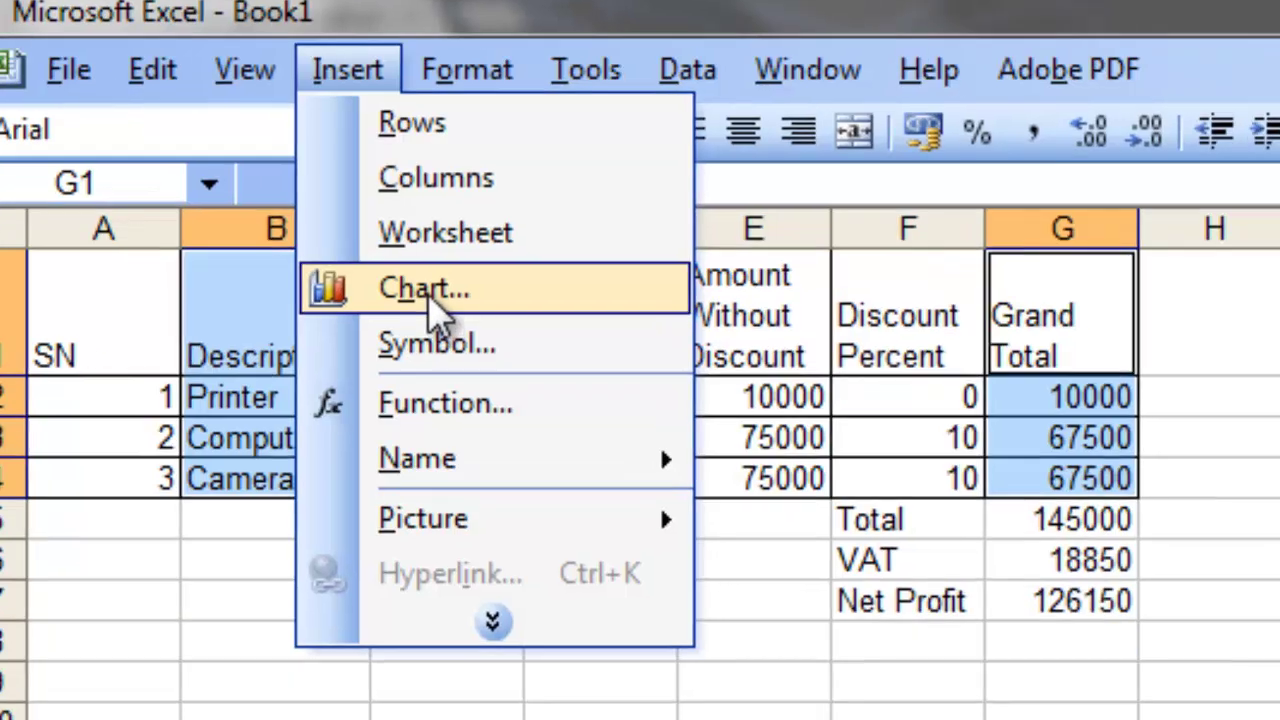
click(430, 295)
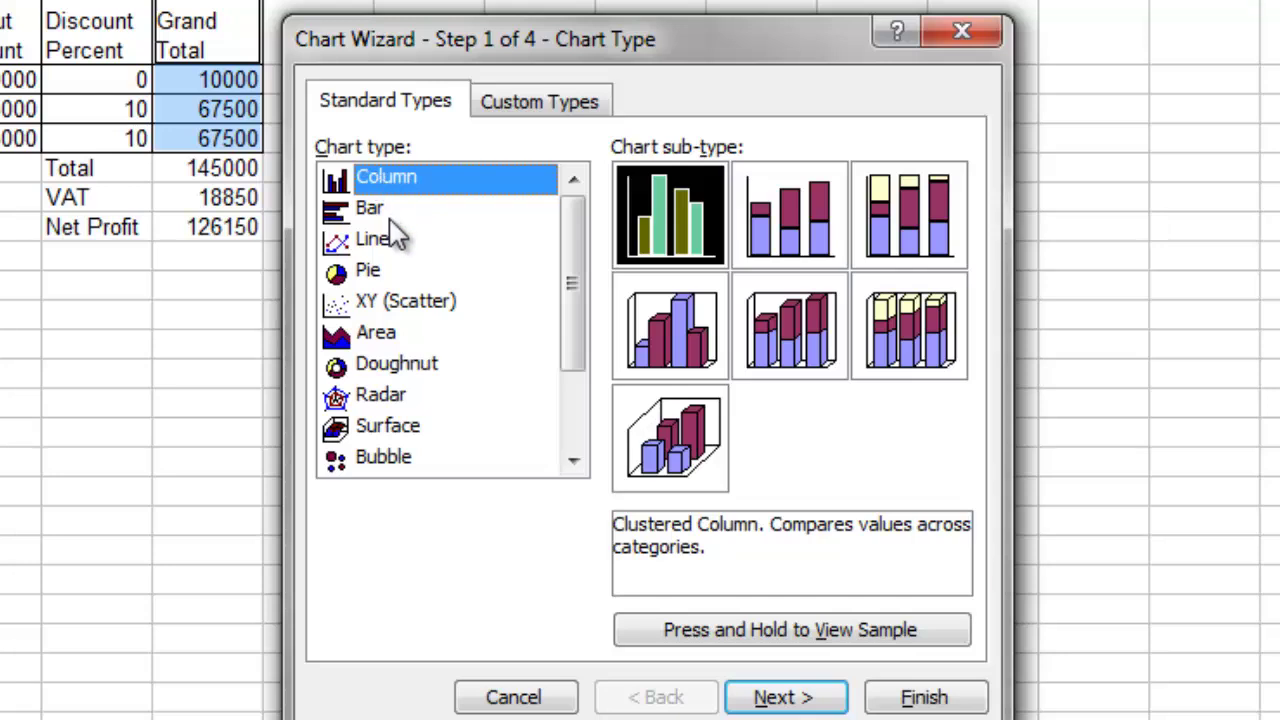
click(348, 280)
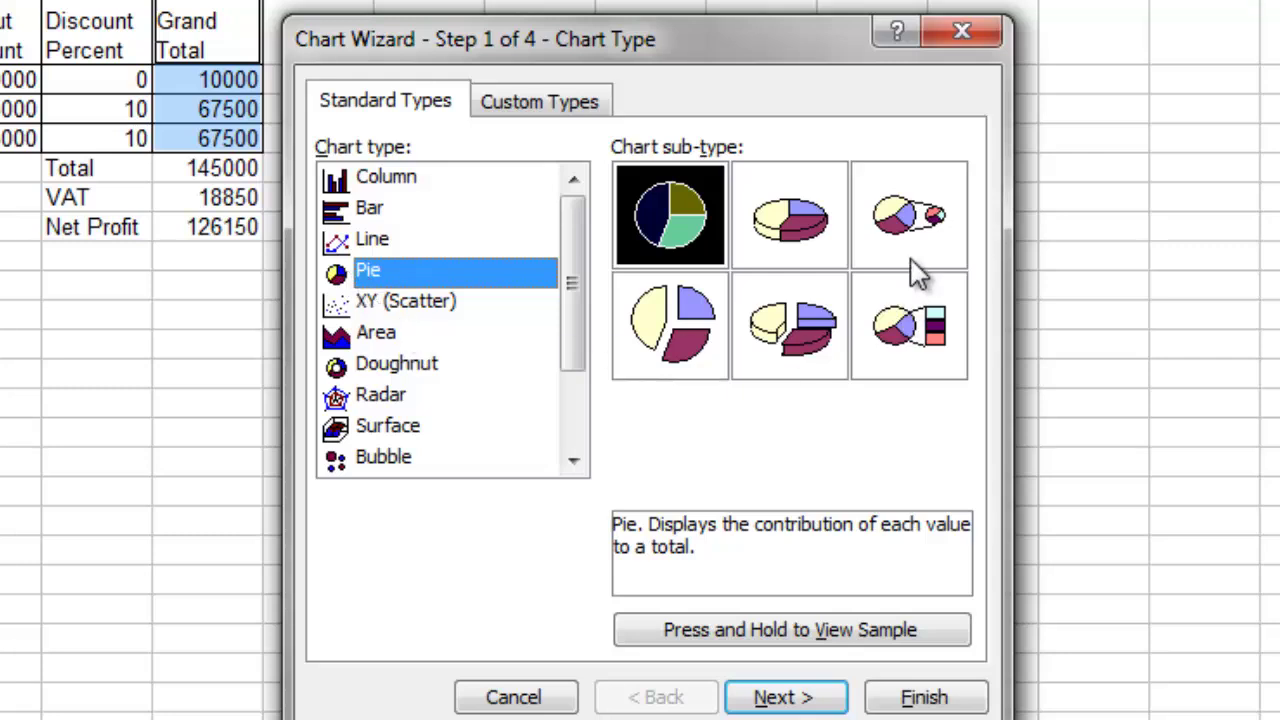
click(823, 235)
click(855, 235)
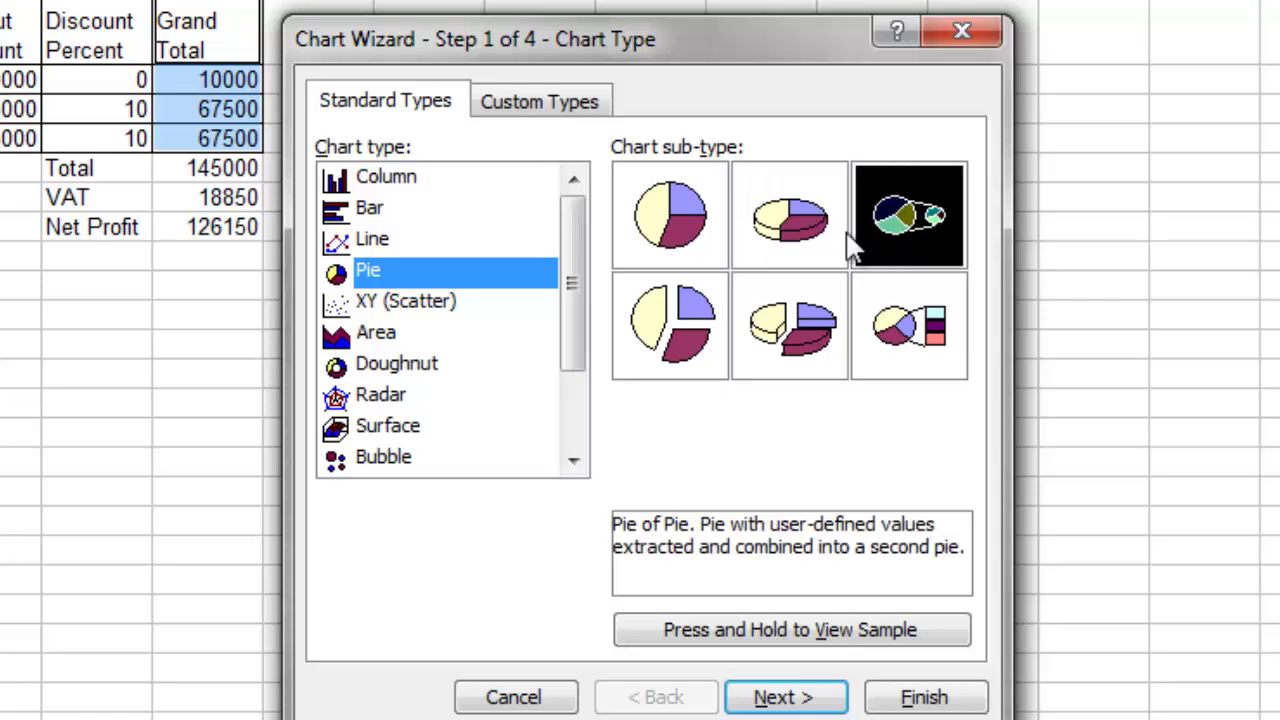
click(675, 228)
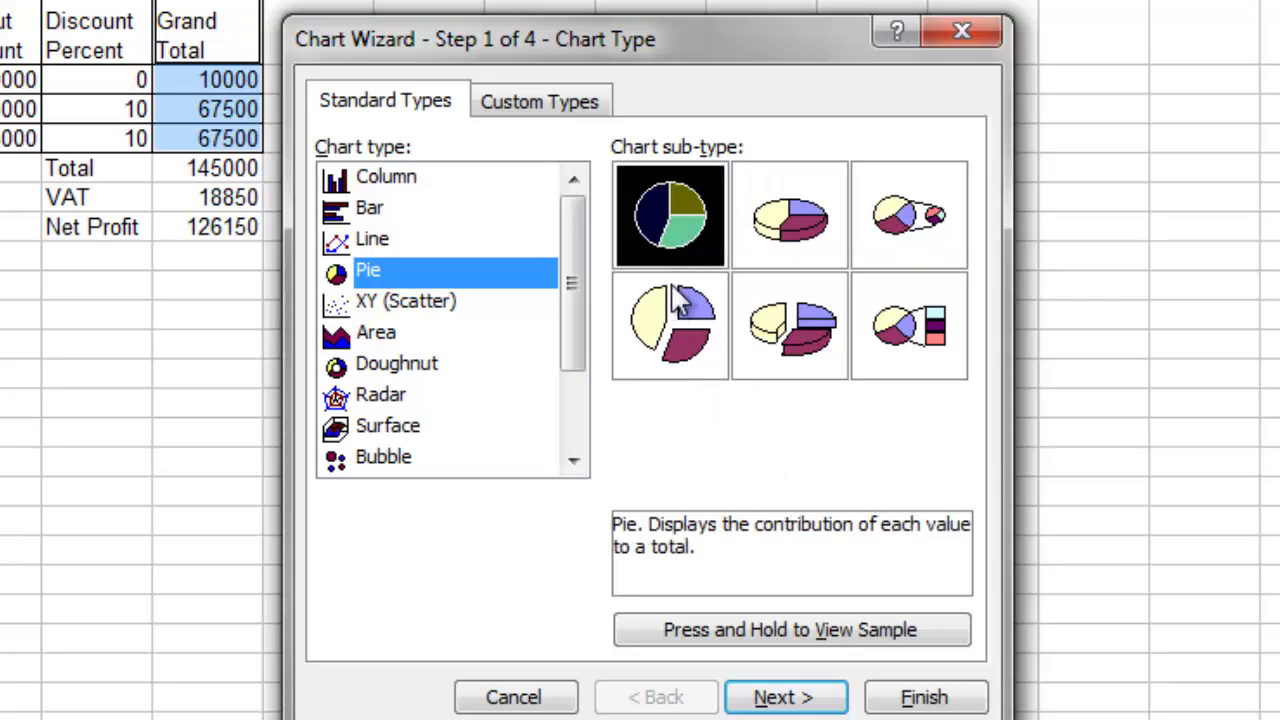
Step: Preview the sample pie chart and advance the Chart Wizard to Step 2
click(783, 631)
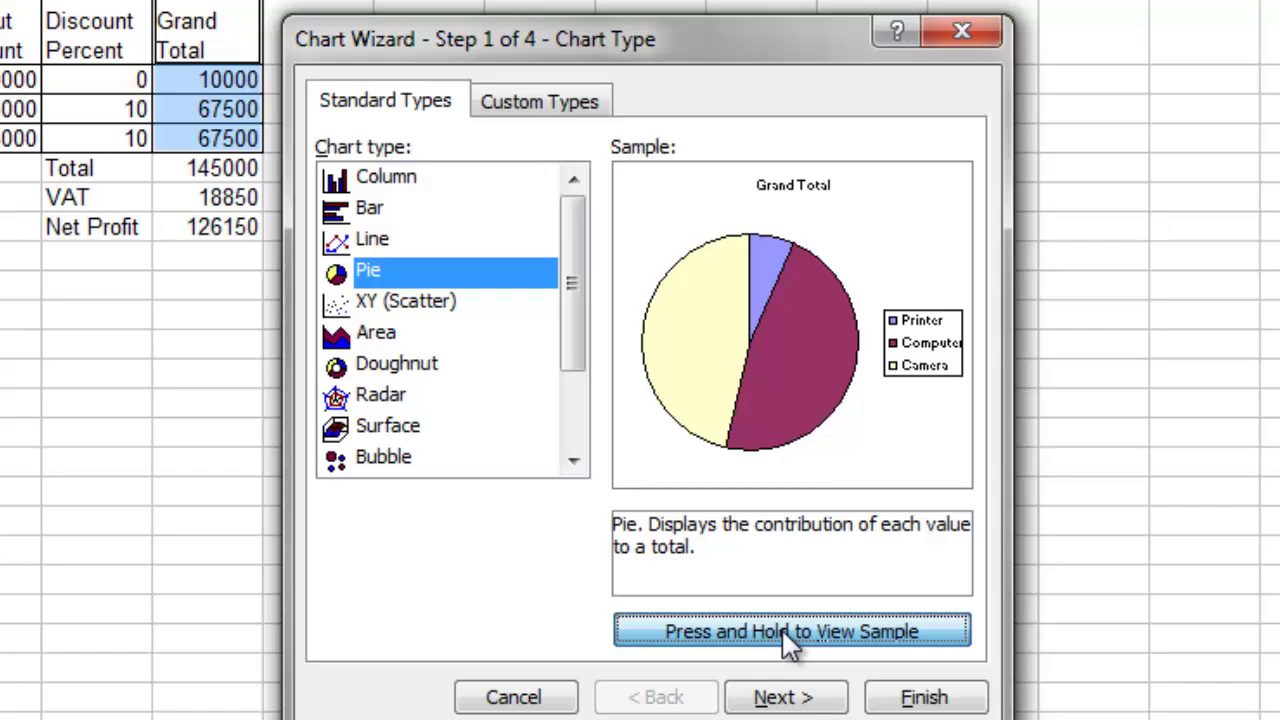
drag(783, 632, 784, 634)
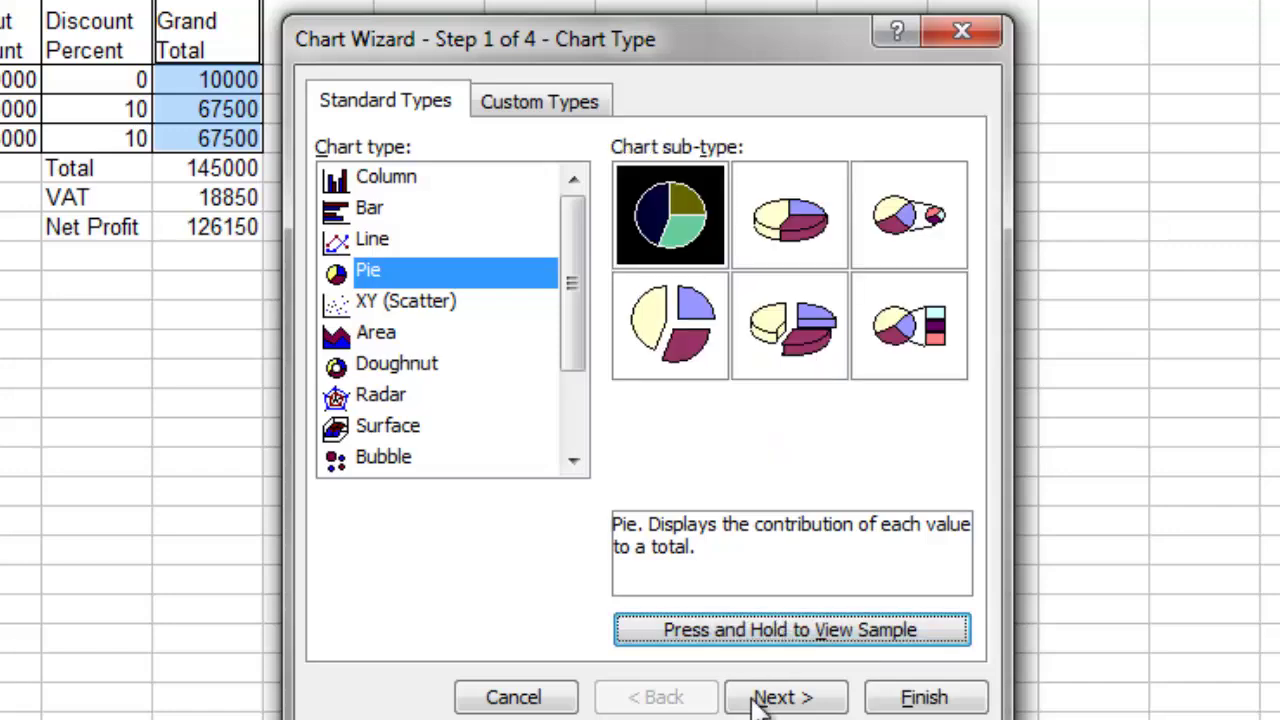
click(789, 700)
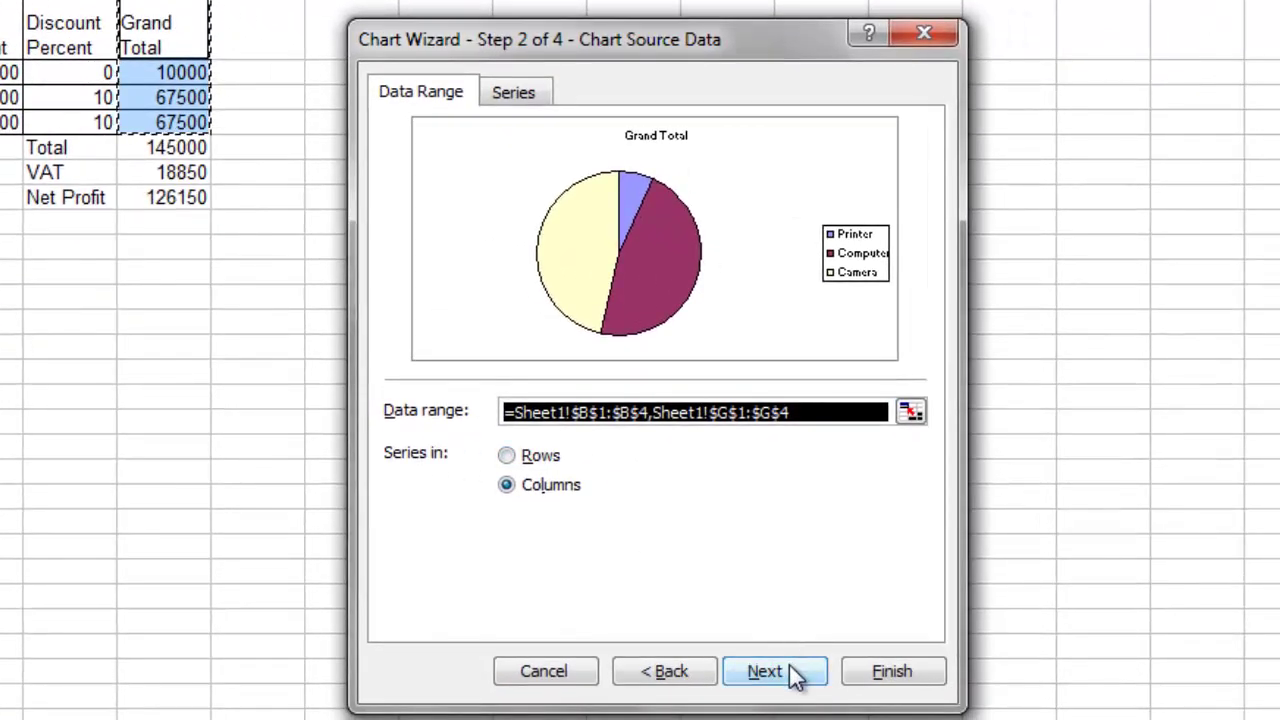
Step: Accept the data range so the pie preview plots Printer, Computer and Camera, titled Grand Total
click(789, 665)
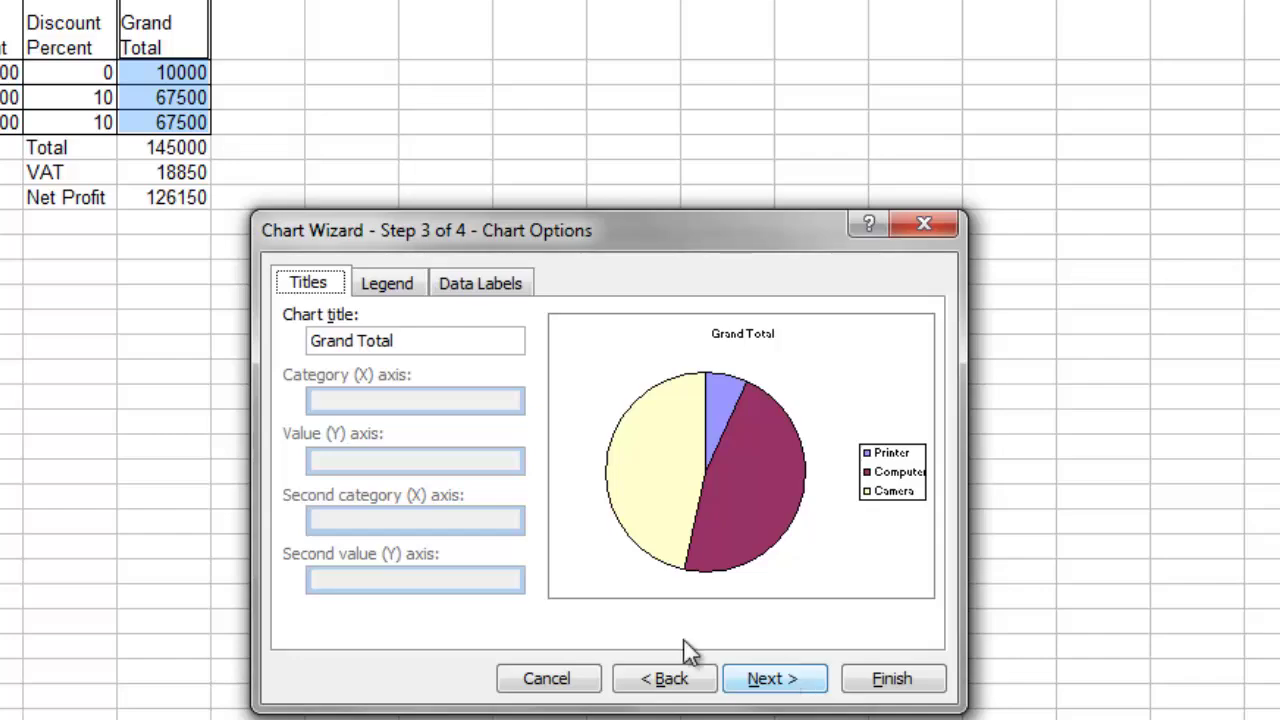
Step: Title the chart 'Sales of Prducts' and place the legend at the bottom
drag(437, 340, 268, 338)
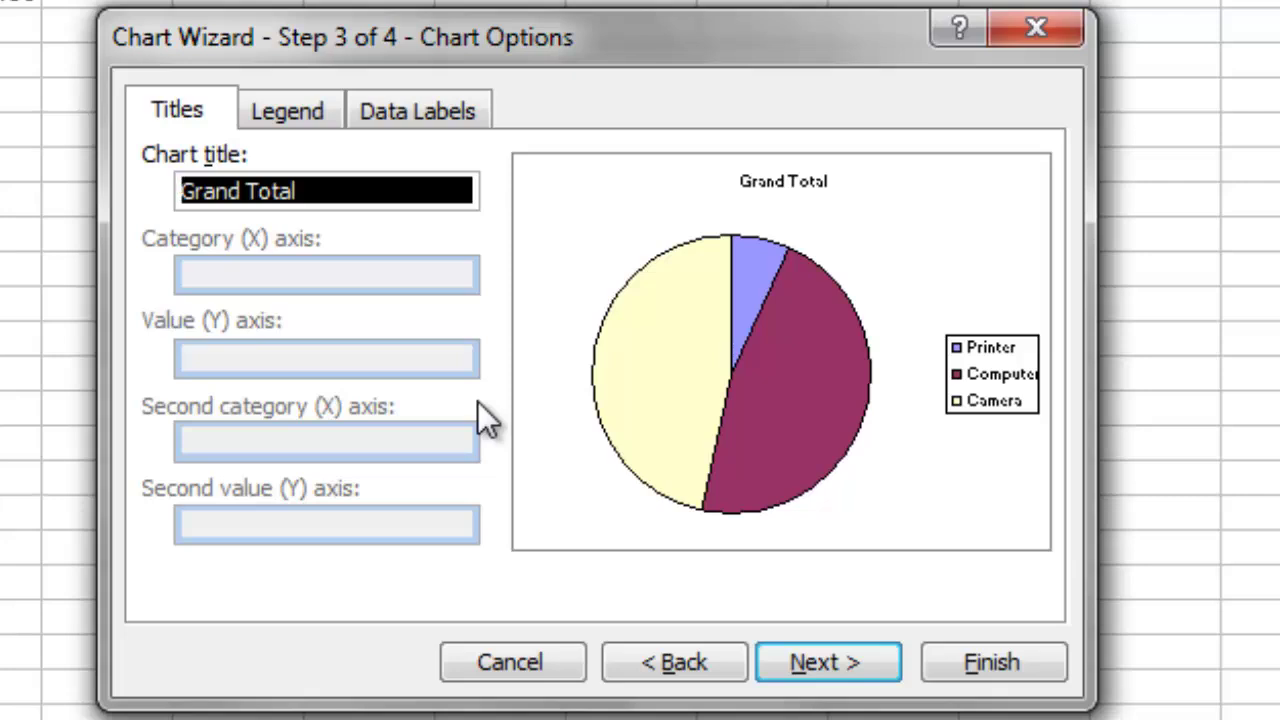
text(Sal)
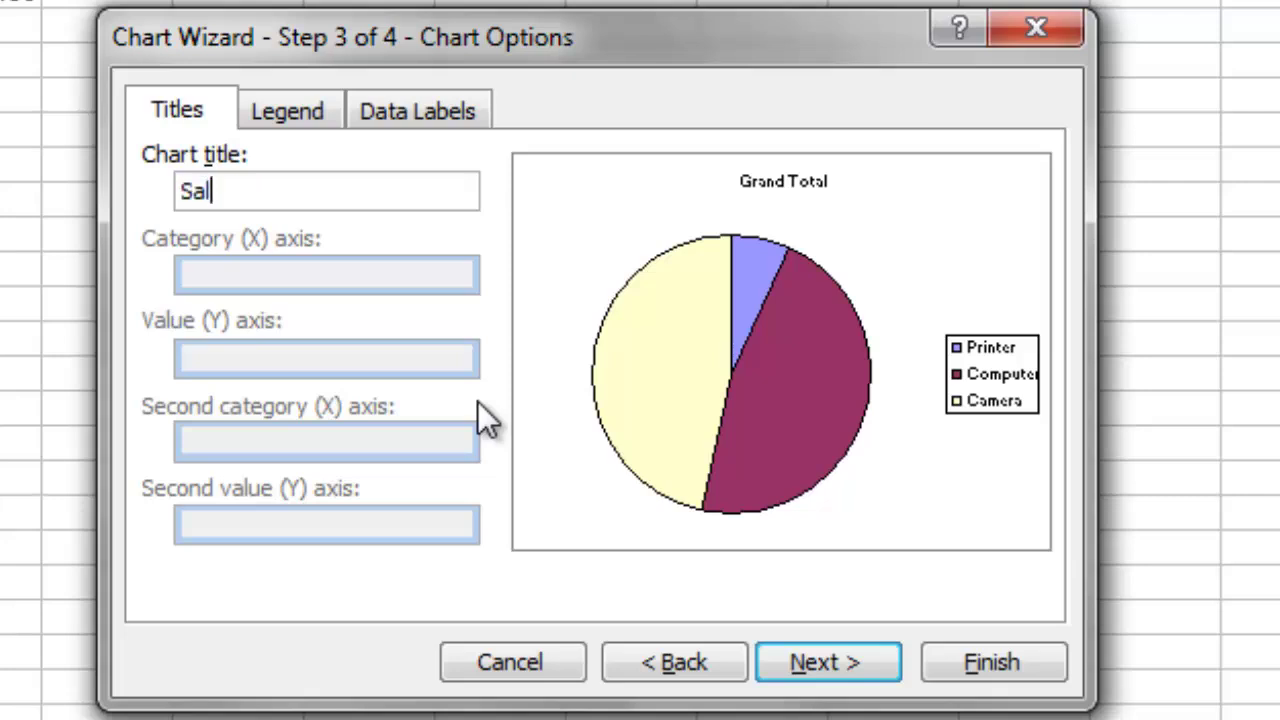
text(es of Prducts)
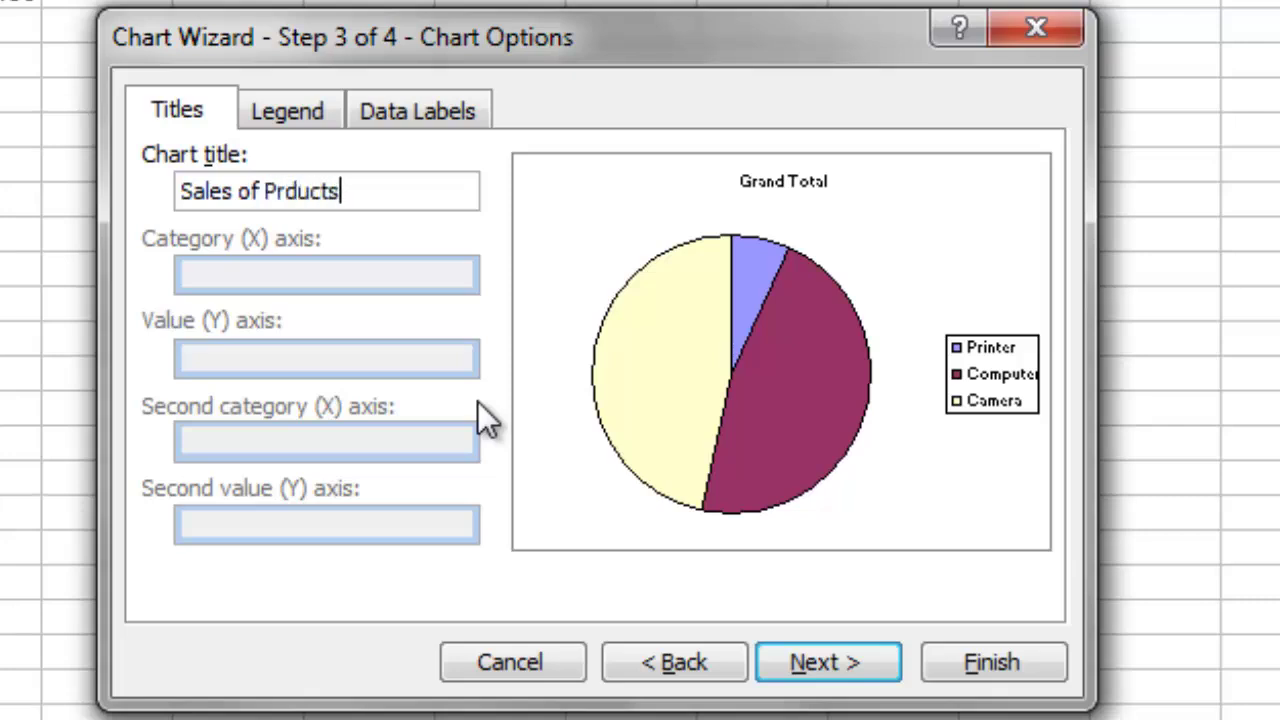
click(295, 112)
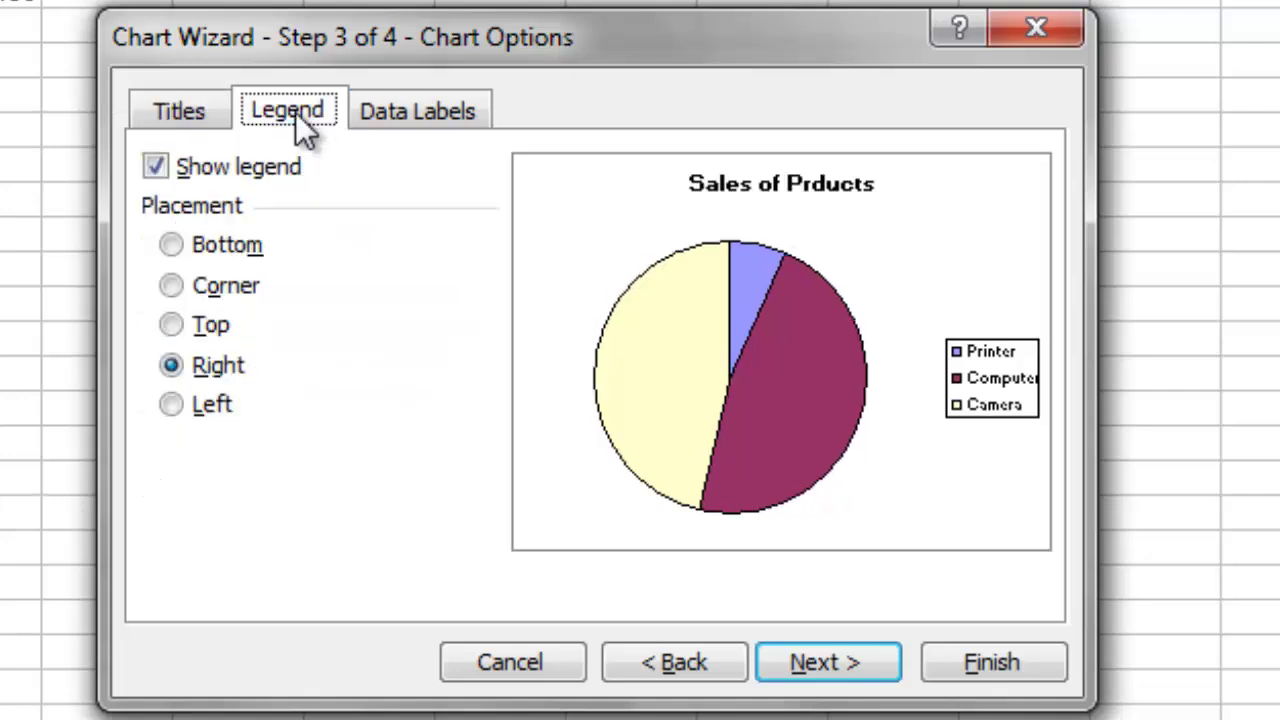
click(172, 243)
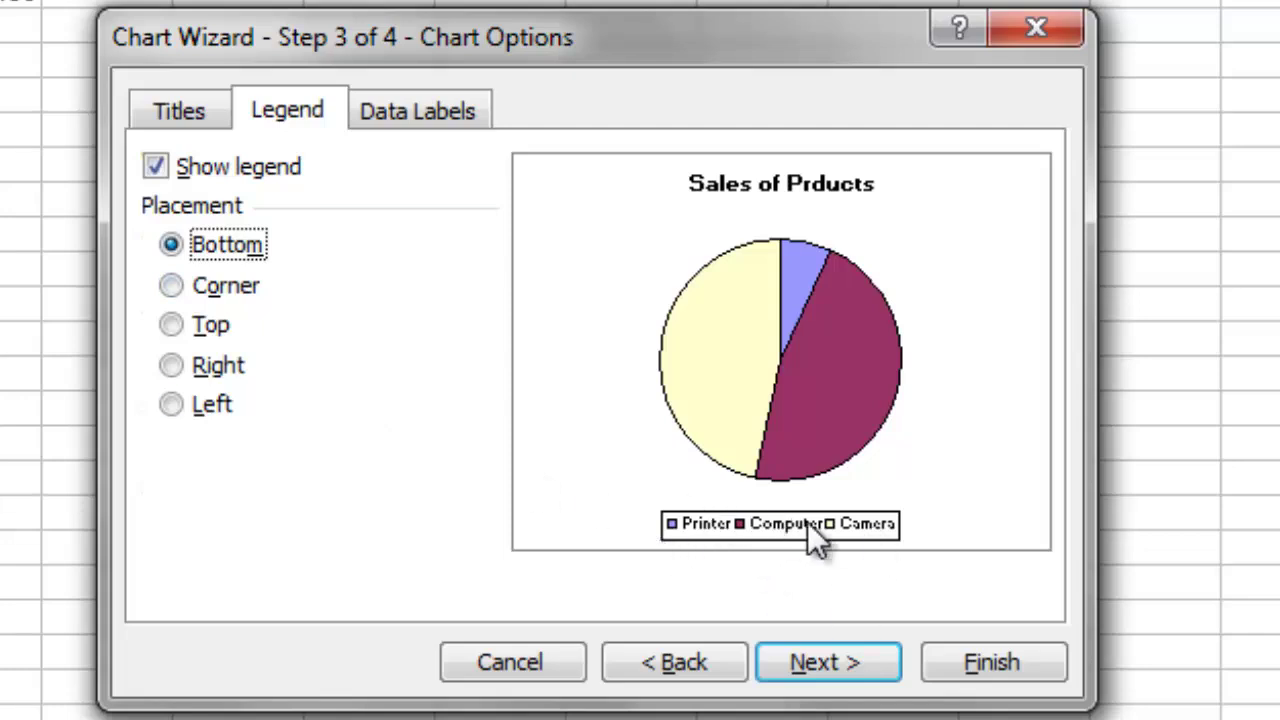
Step: Label the pie slices with both their value and percentage
click(427, 112)
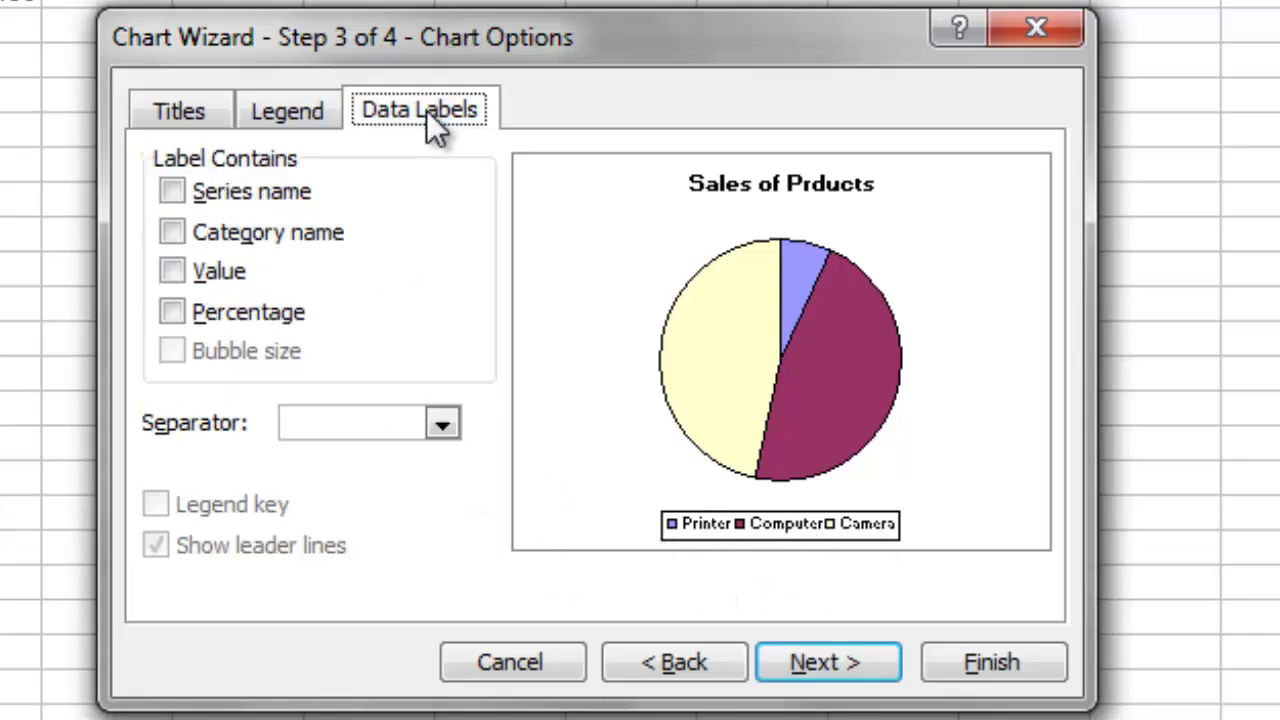
click(172, 270)
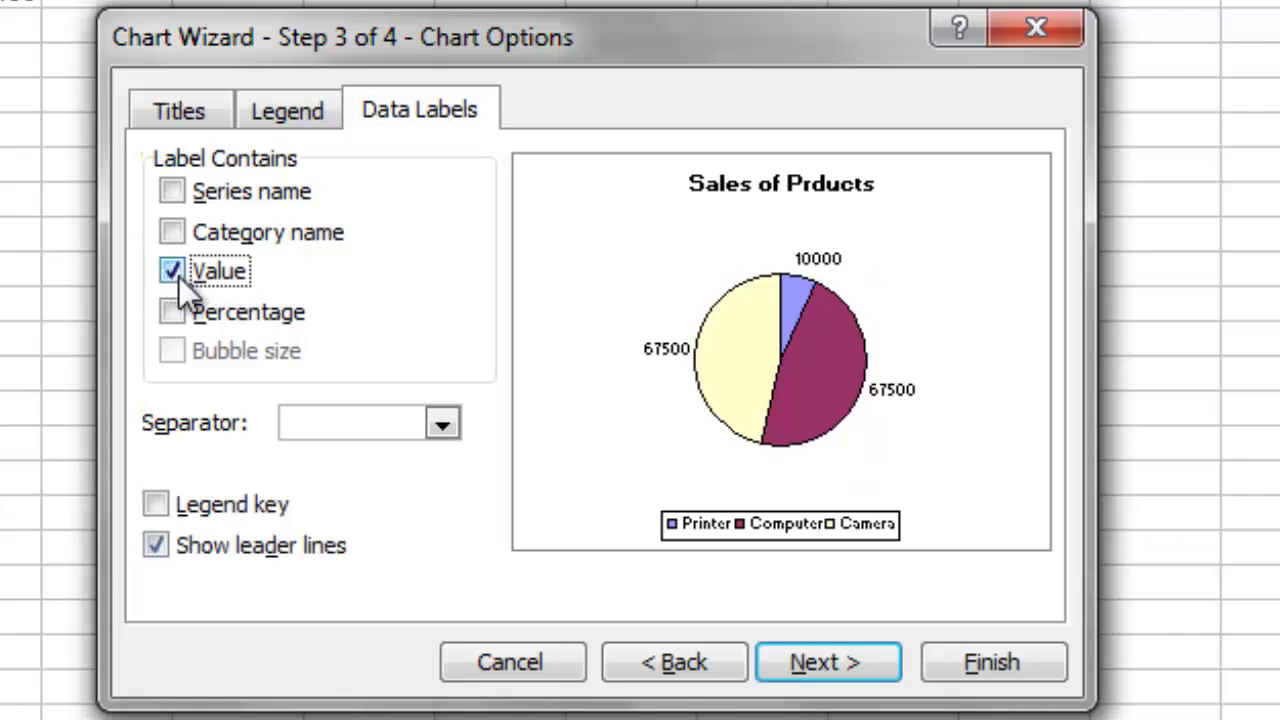
click(163, 309)
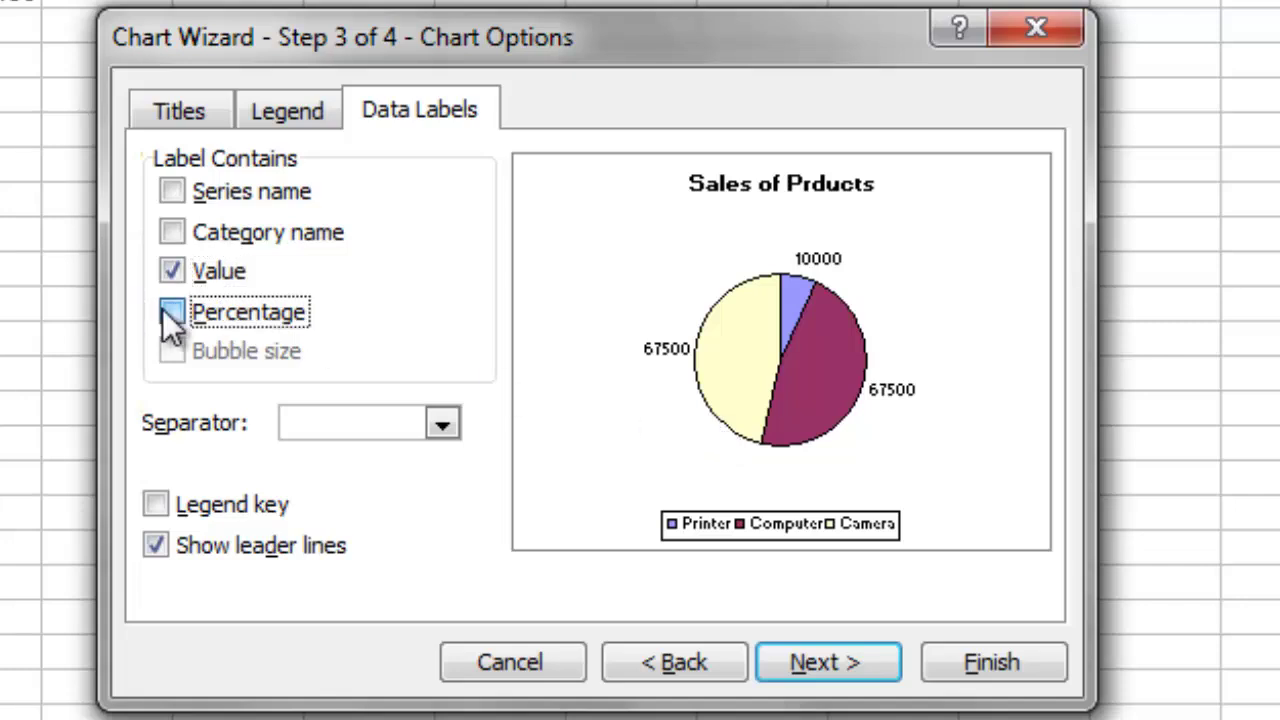
click(172, 272)
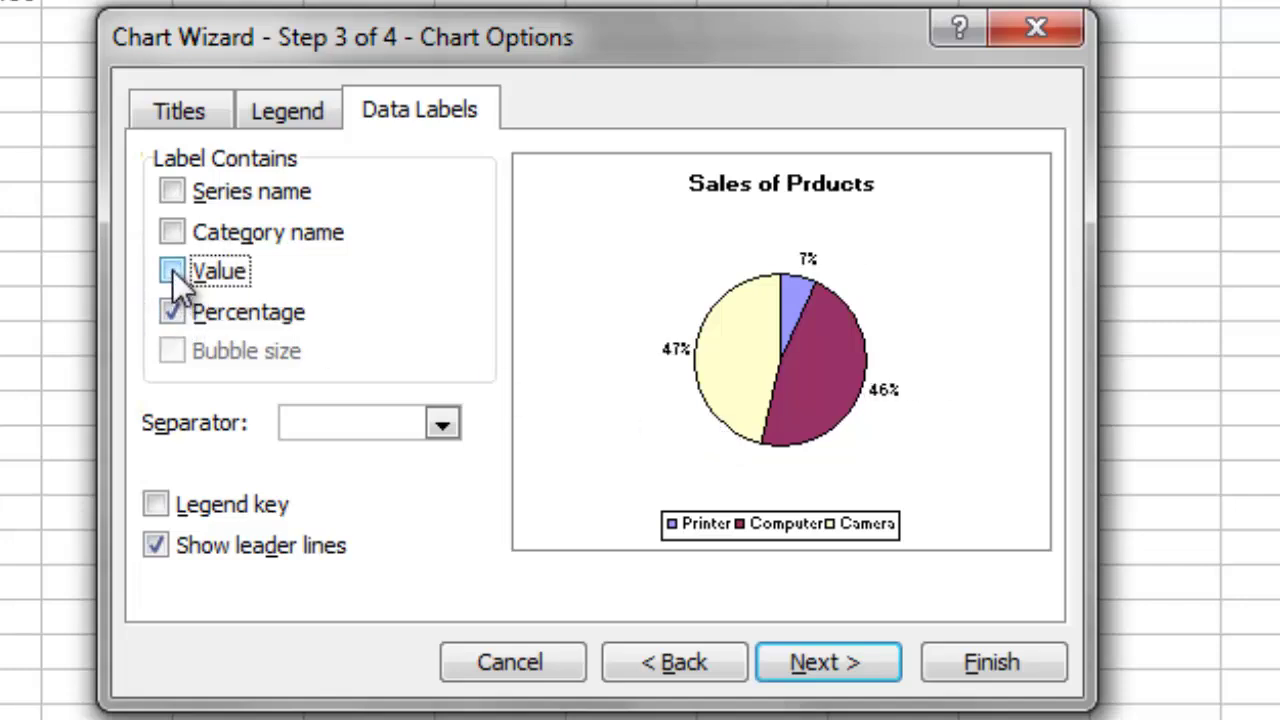
click(172, 270)
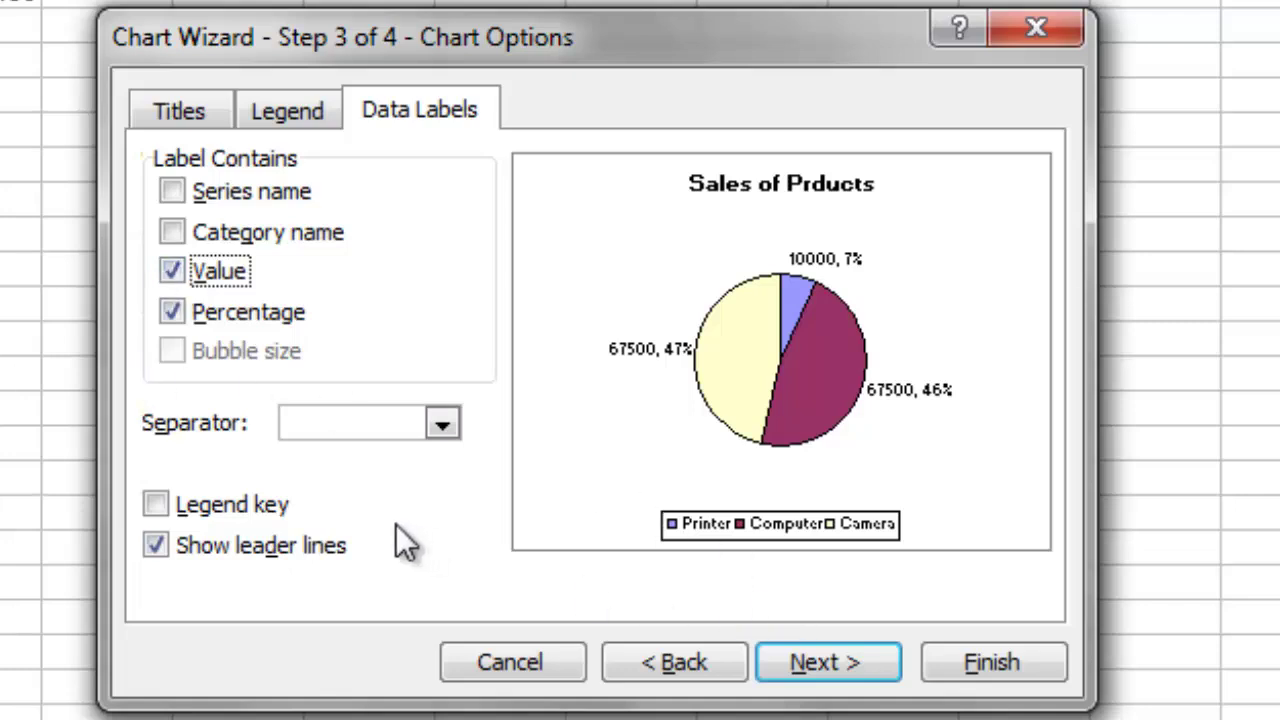
Step: Place the chart as an object in Sheet1 and finish the Chart Wizard
click(838, 665)
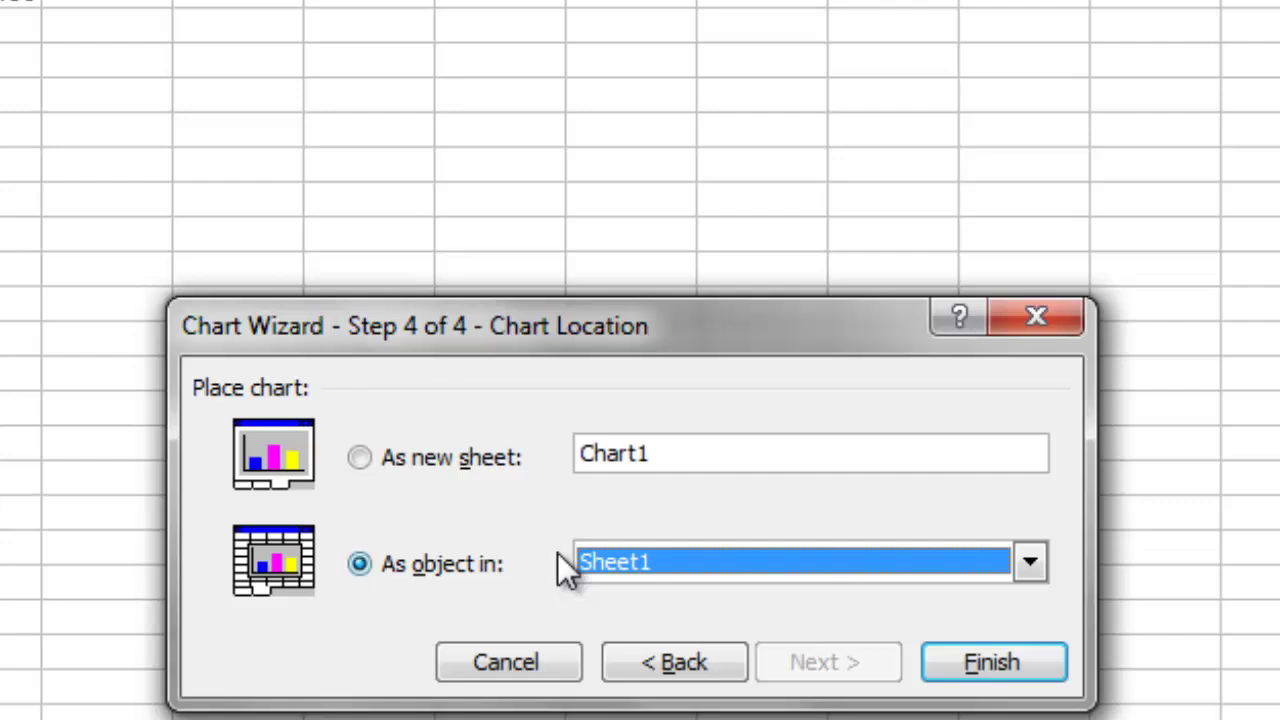
click(360, 456)
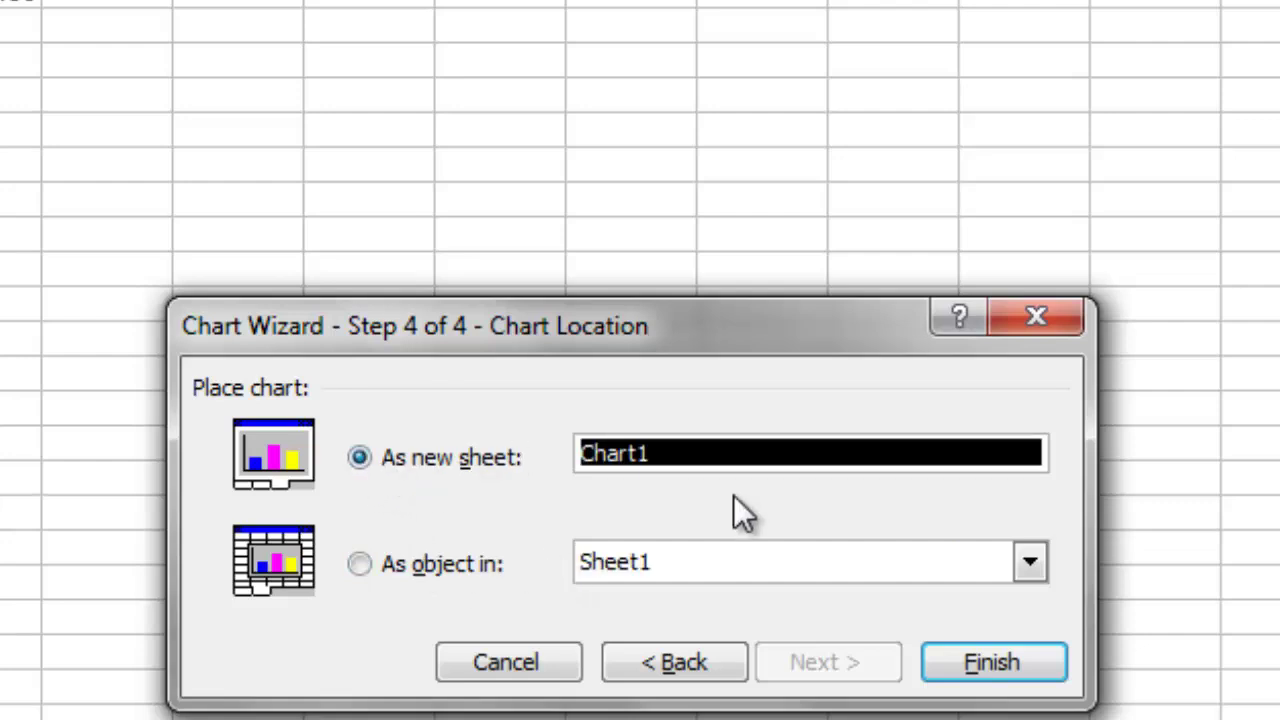
click(360, 564)
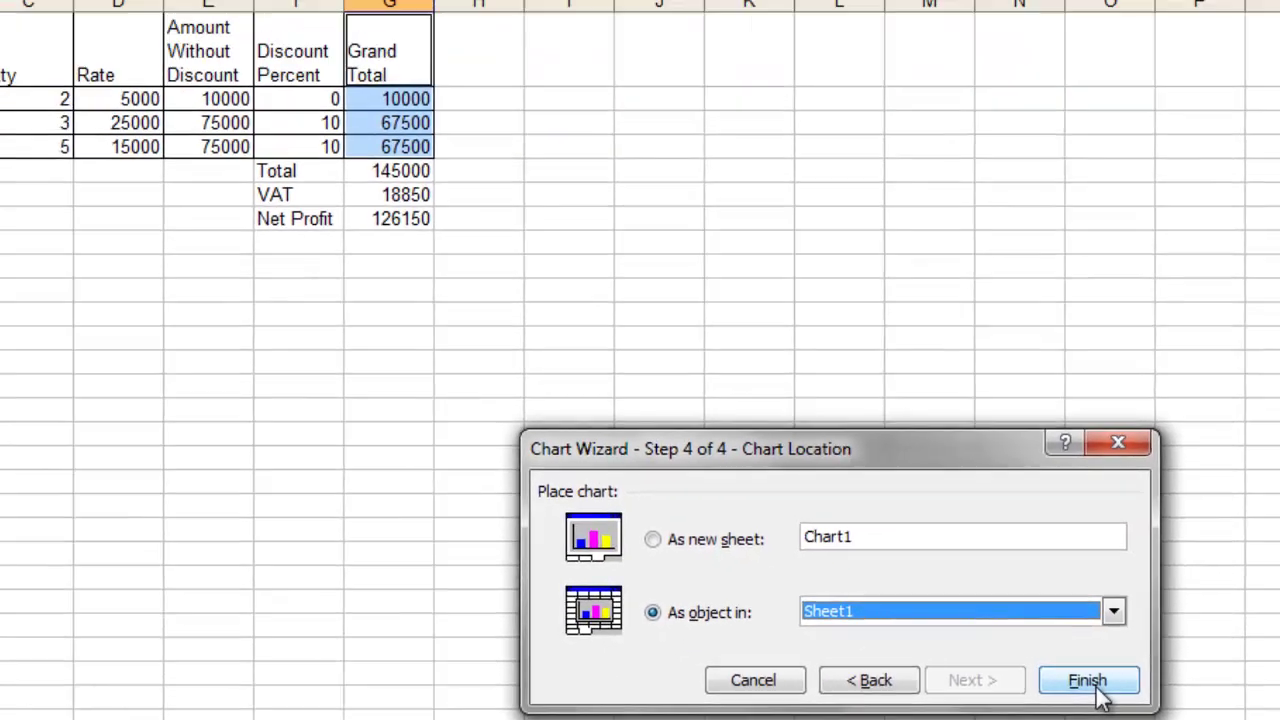
click(1000, 668)
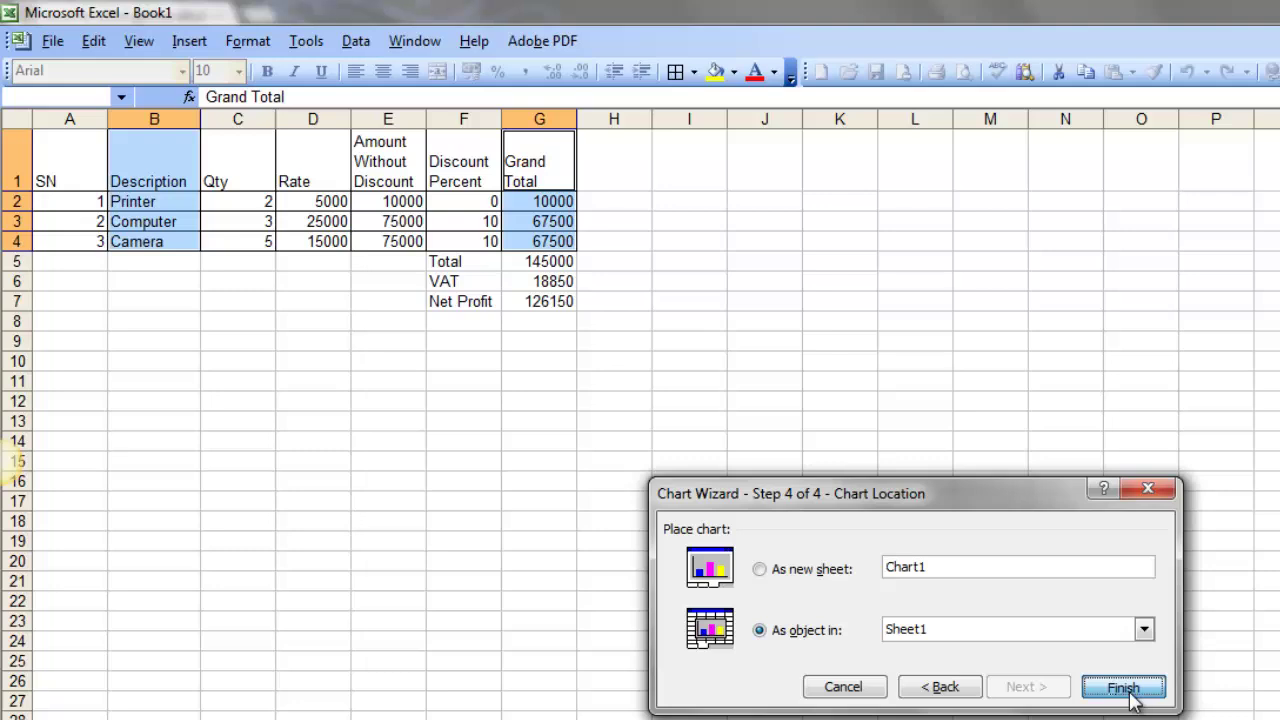
Step: Move the chart left so it sits under the item table
drag(296, 460, 251, 440)
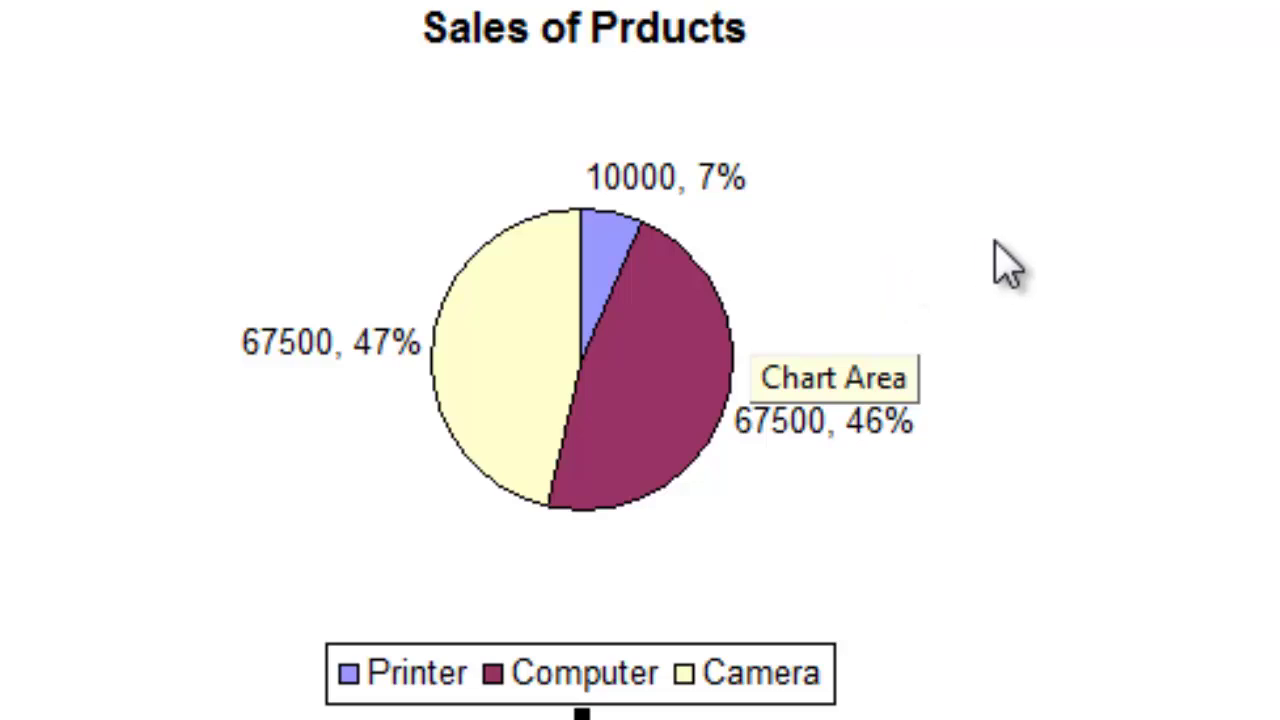
double_click(777, 271)
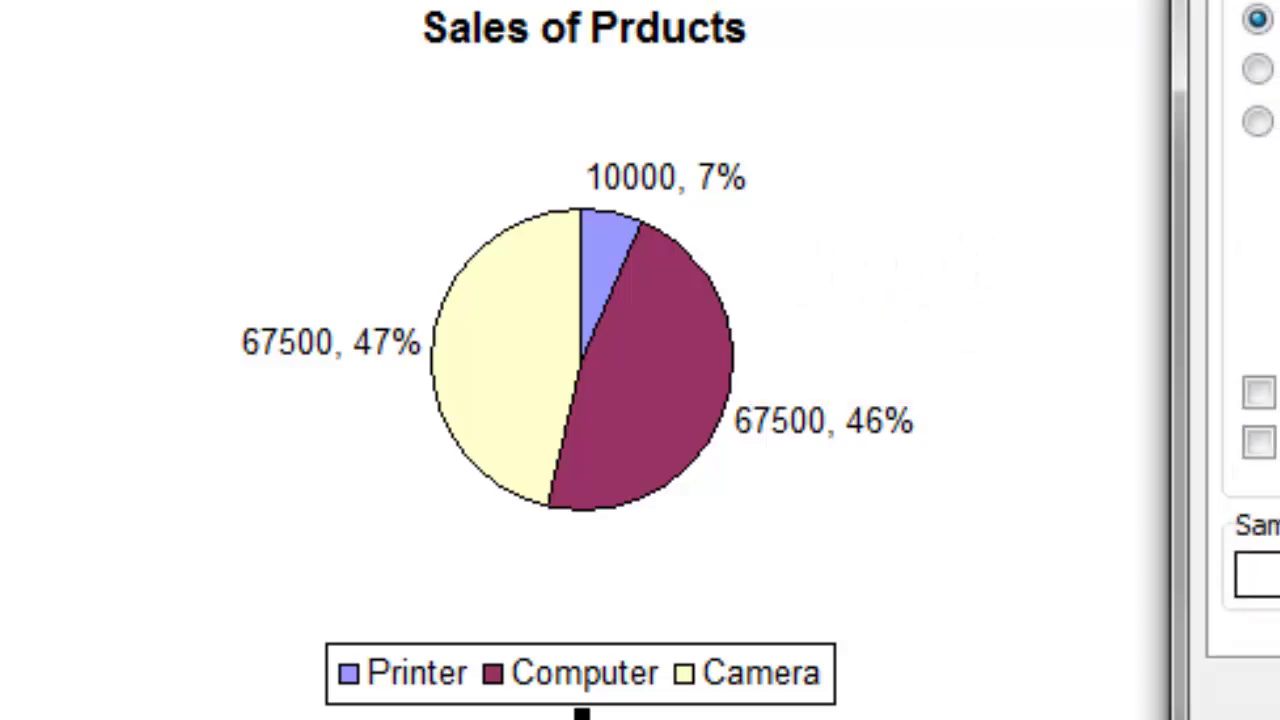
key(Escape)
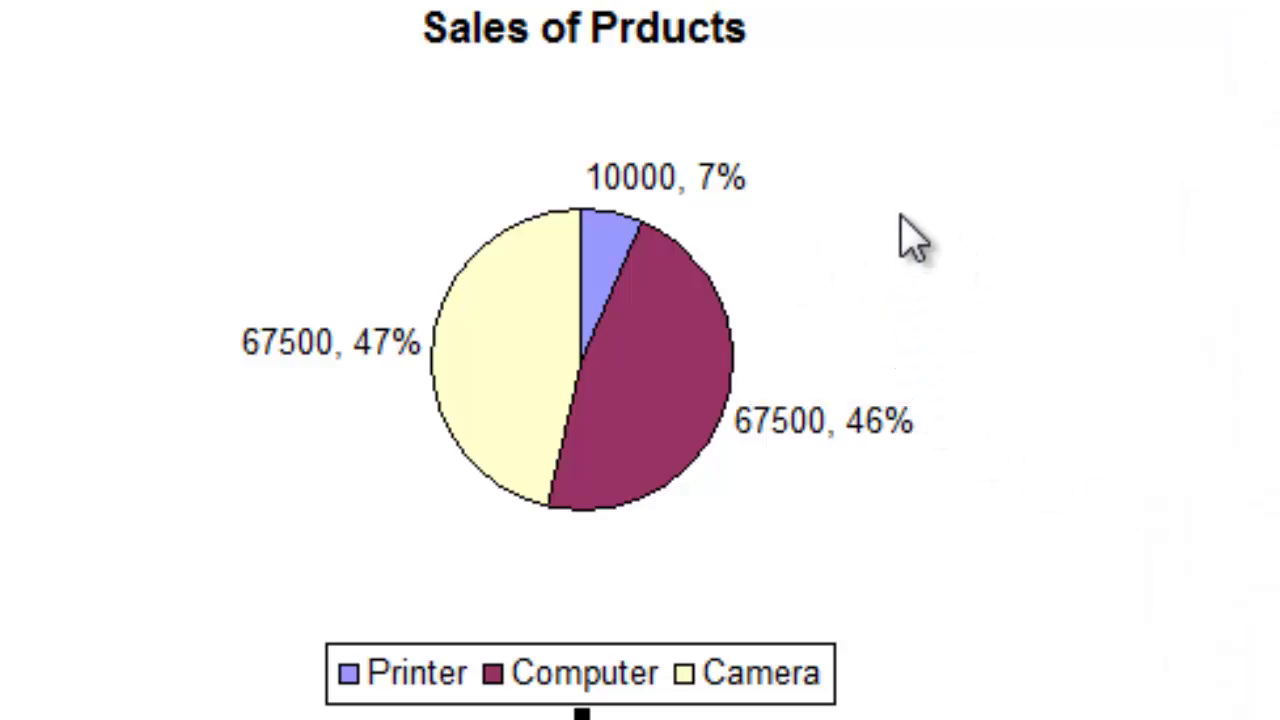
Step: Explode the pie by pulling its Printer, Computer and Camera slices apart
click(701, 272)
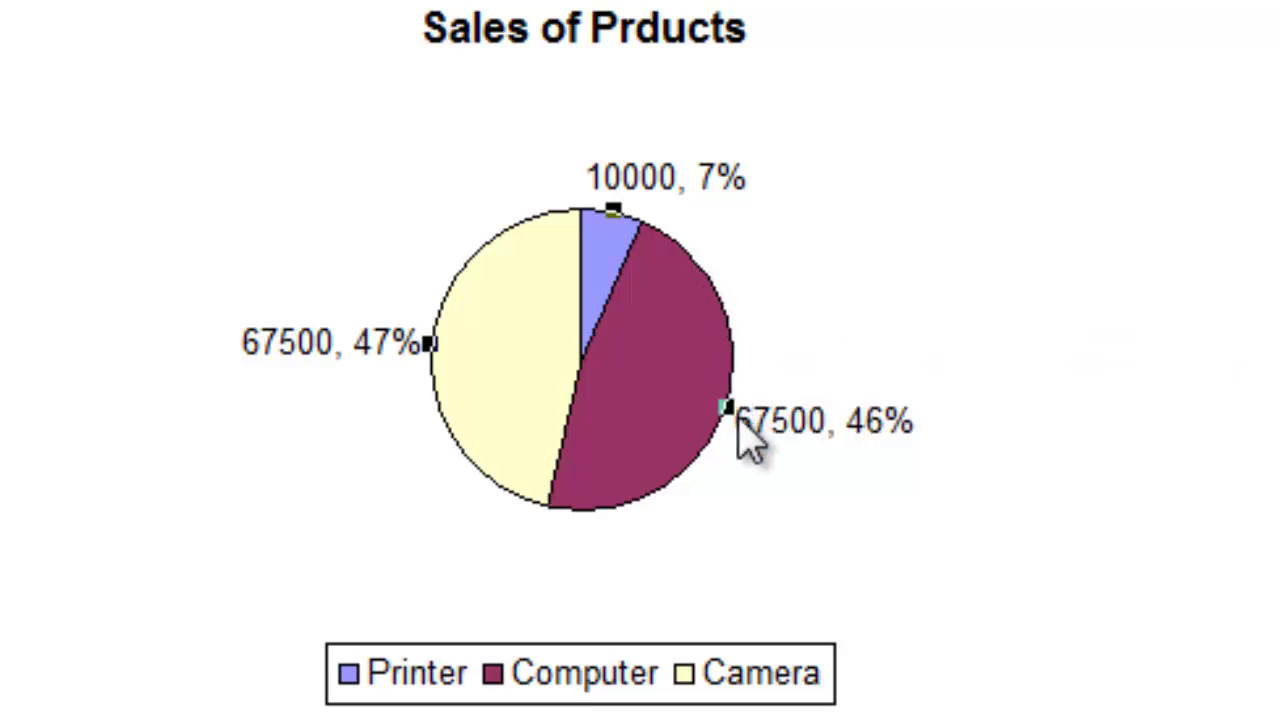
mouse_move(727, 410)
mouse_move(727, 410)
mouse_down()
mouse_move(770, 433)
mouse_move(720, 414)
mouse_up()
click(828, 414)
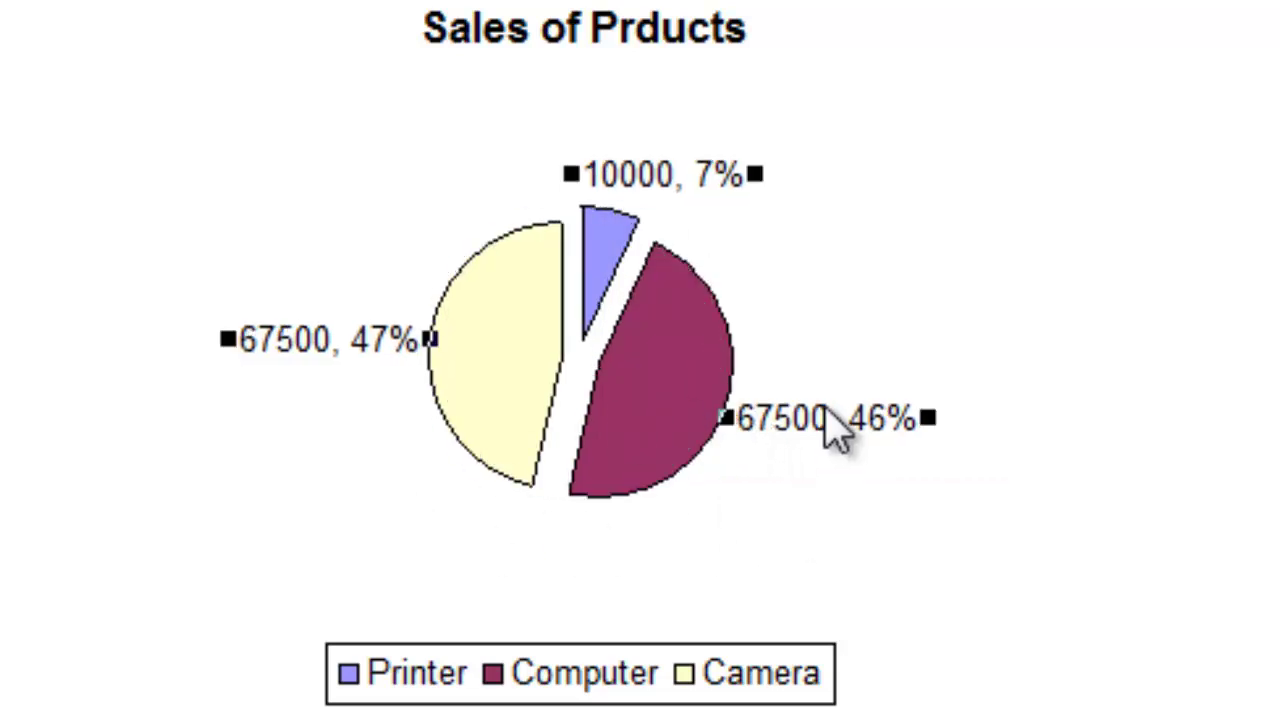
Step: Set the pie's value and percentage data labels to an 8-point font
right_click(826, 412)
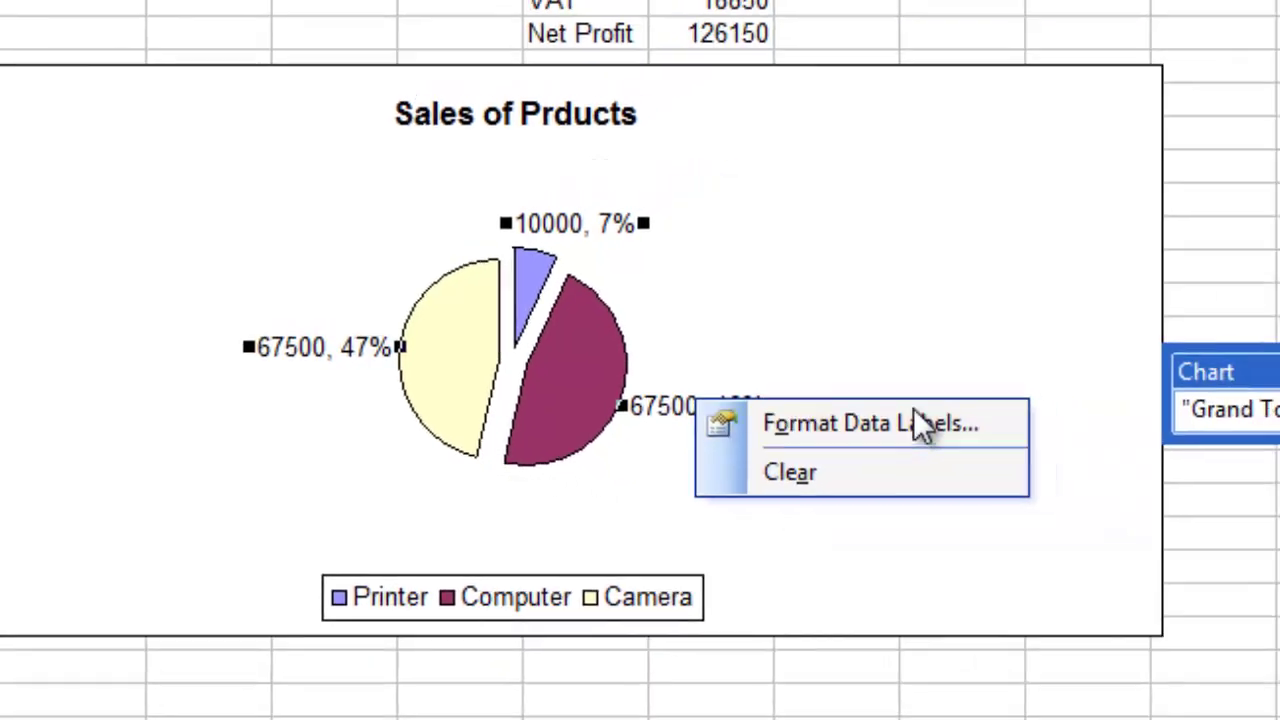
click(1125, 437)
click(672, 124)
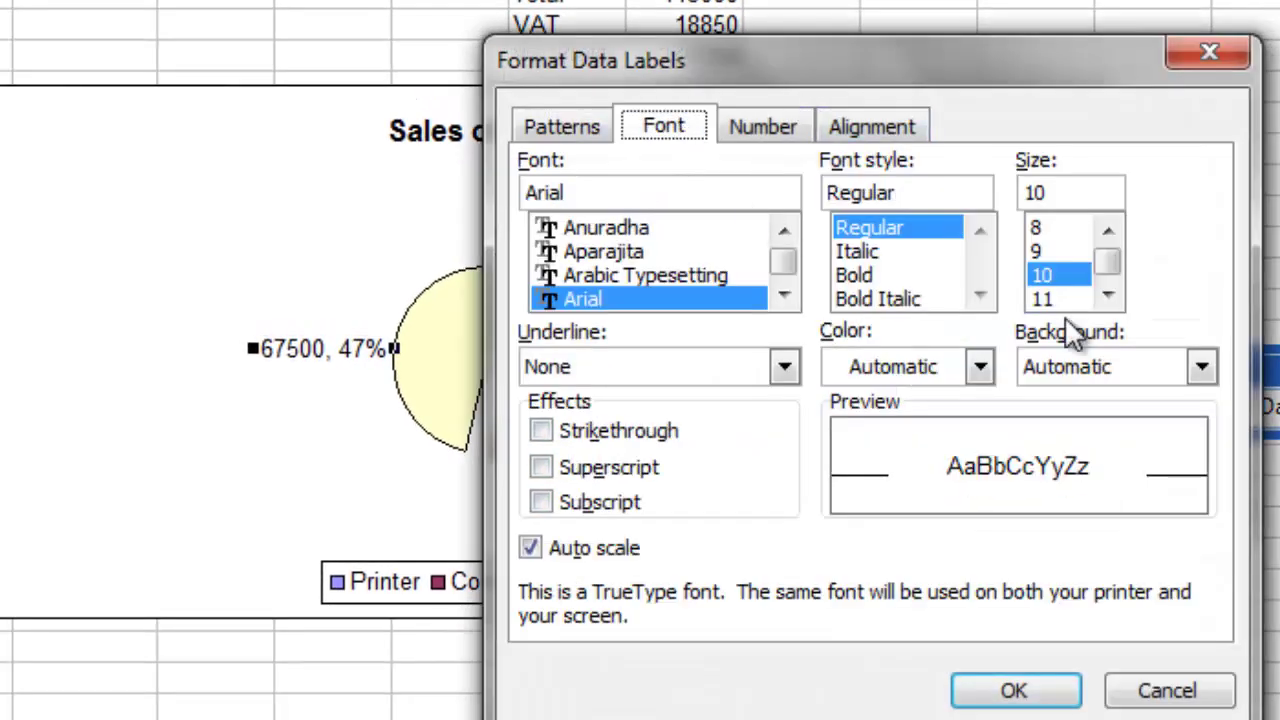
click(1035, 228)
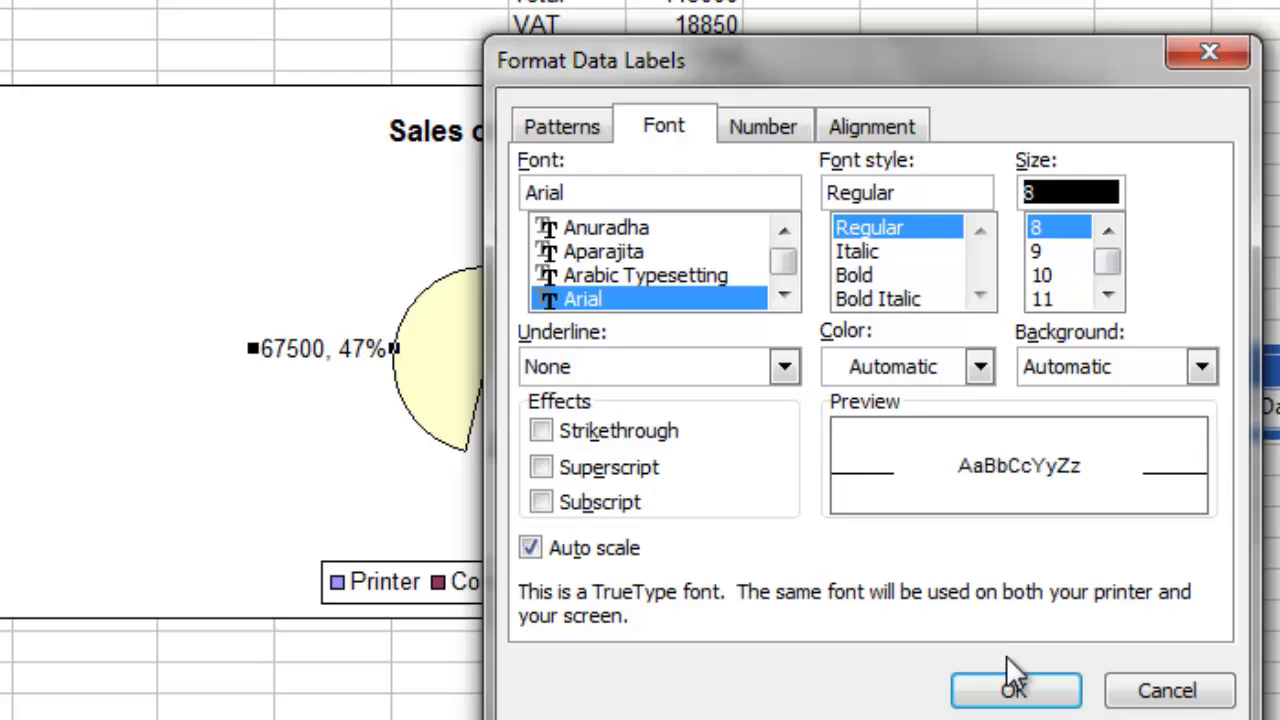
click(1015, 692)
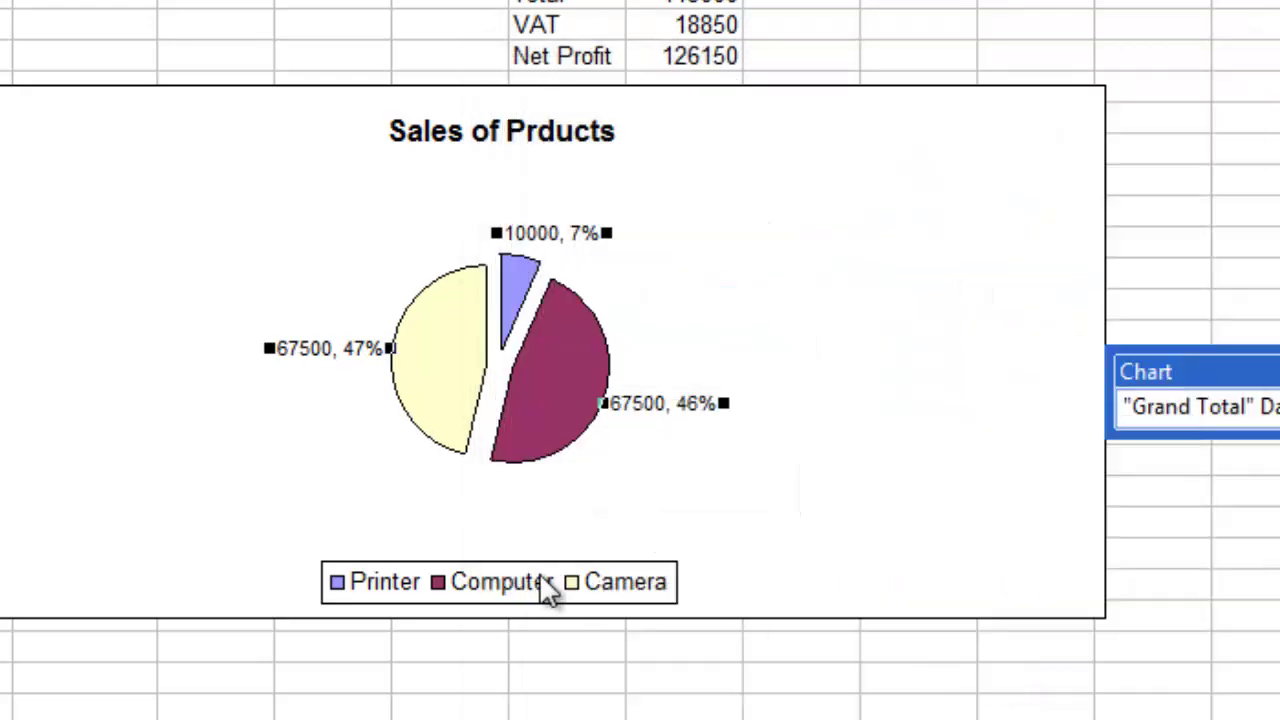
click(930, 428)
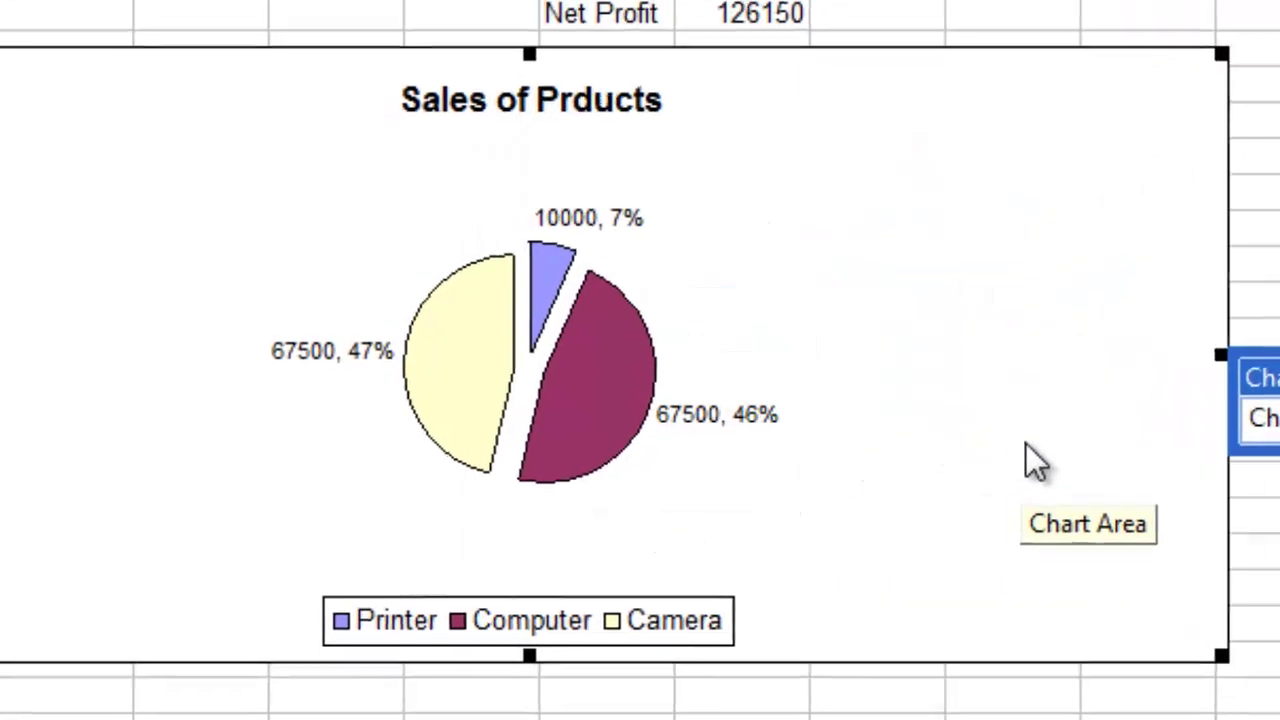
click(1007, 692)
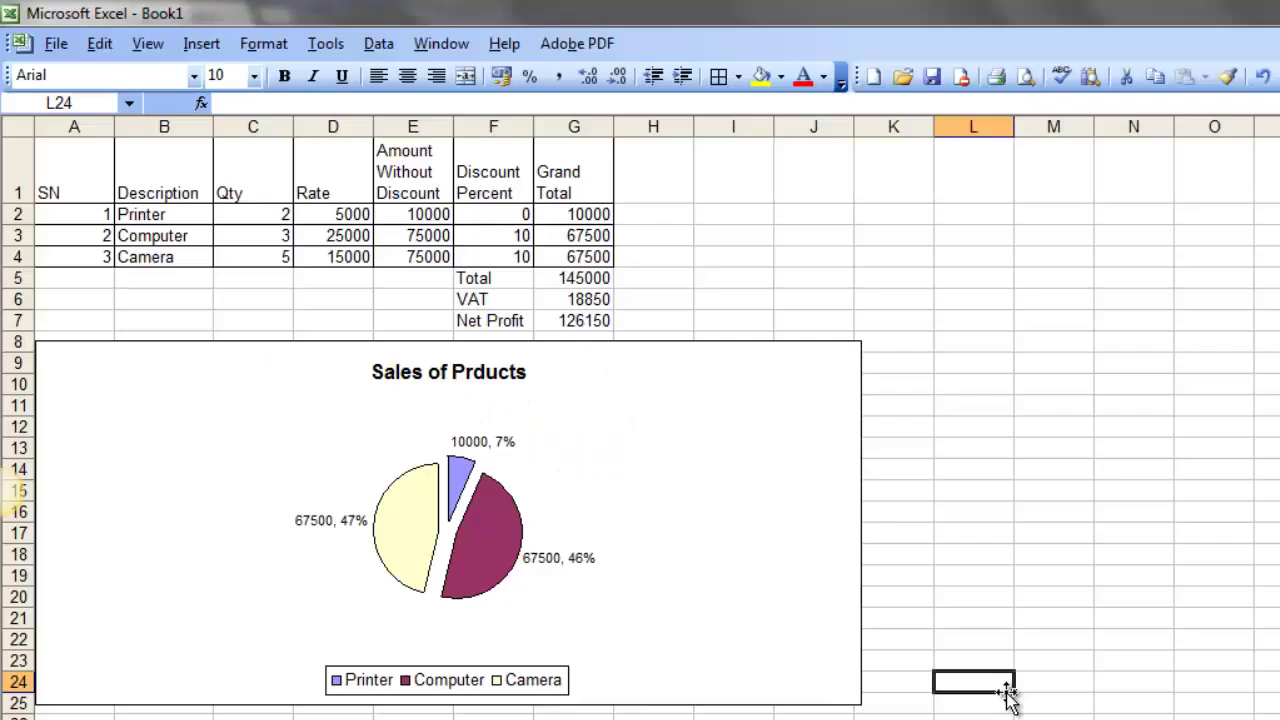